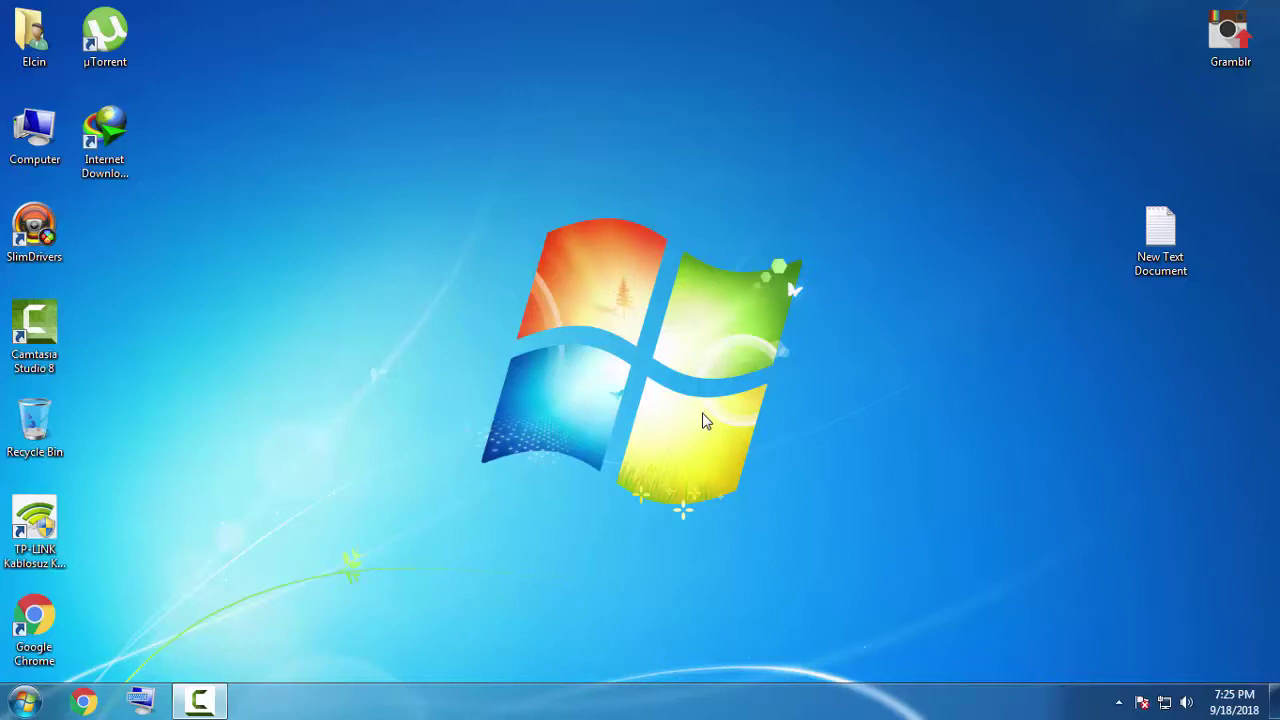
# - Move the New Text Document icon directly beneath the Gramblr icon and refresh the desktop
pyautogui.moveTo(324, 142); pyautogui.dragTo(612, 464)
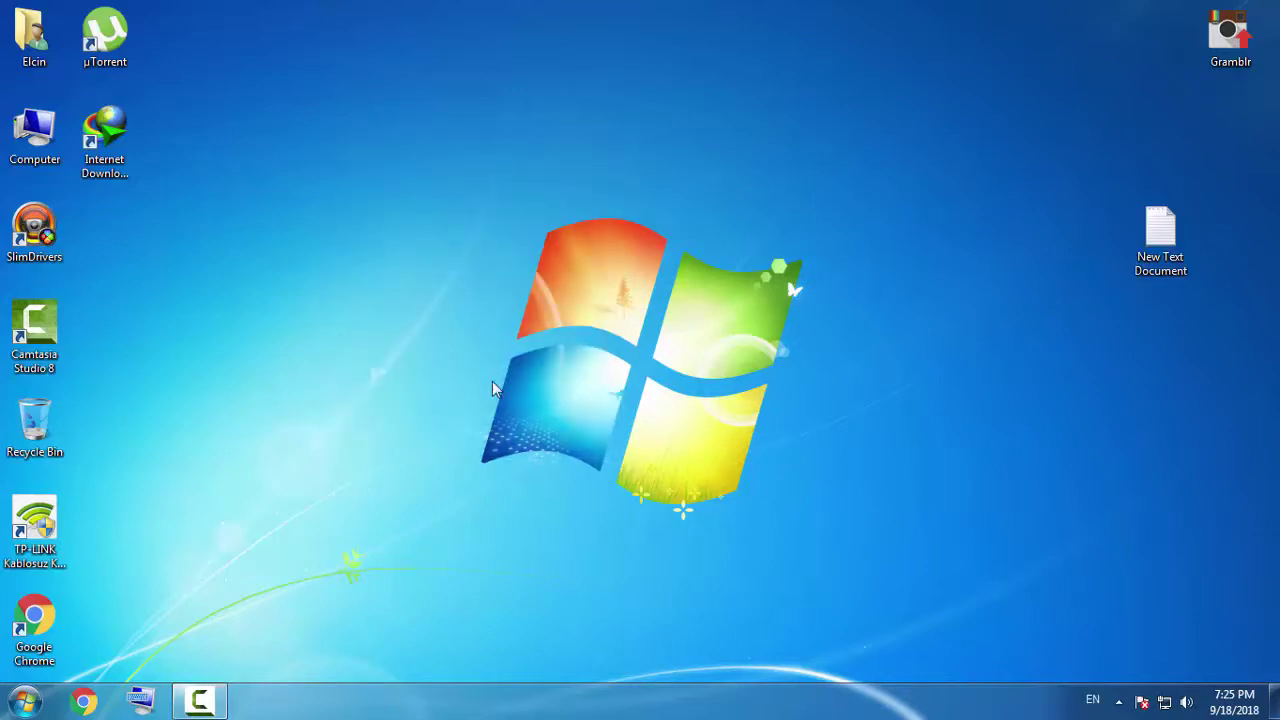
pyautogui.moveTo(1190, 272); pyautogui.dragTo(1262, 172)
pyautogui.rightClick(632, 140)
pyautogui.click(665, 194)
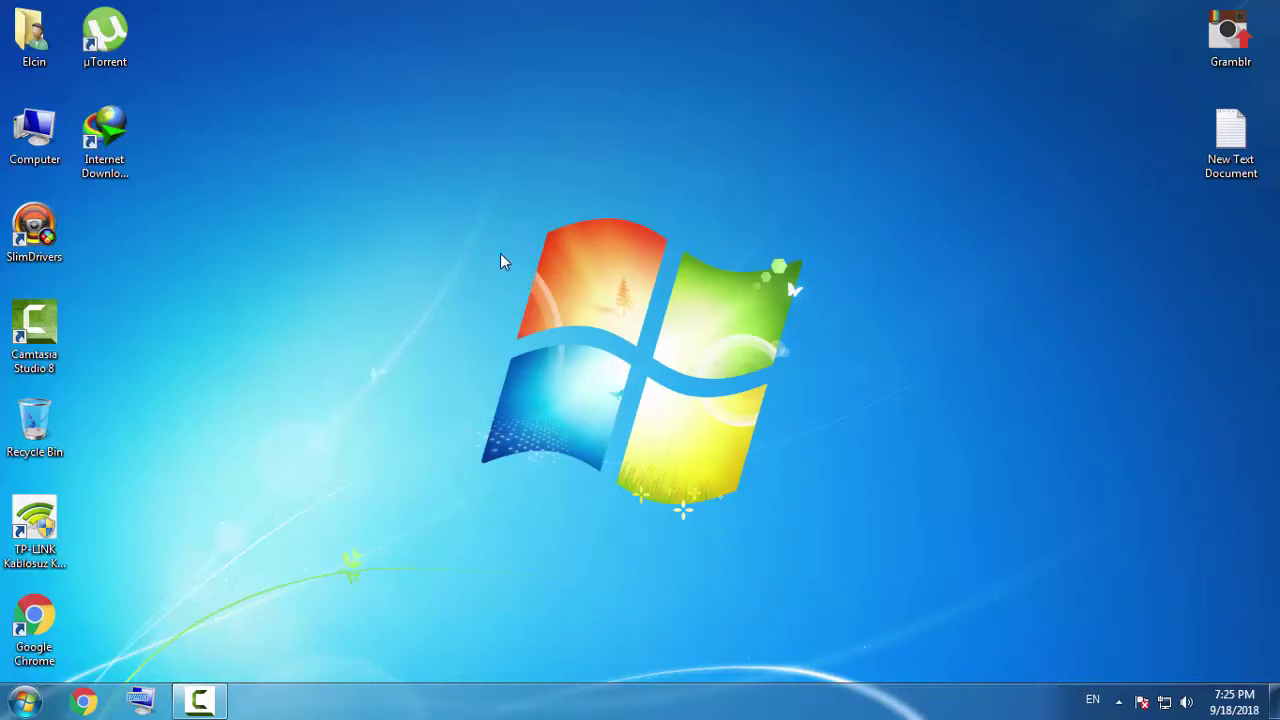
pyautogui.moveTo(296, 105); pyautogui.dragTo(642, 314)
pyautogui.moveTo(446, 145); pyautogui.dragTo(972, 530)
pyautogui.moveTo(481, 188); pyautogui.dragTo(739, 441)
pyautogui.moveTo(980, 456); pyautogui.dragTo(1279, 680)
# - Examine the Windows edition and activation details in the computer's system properties, and close the window
pyautogui.rightClick(20, 152)
pyautogui.click(126, 334)
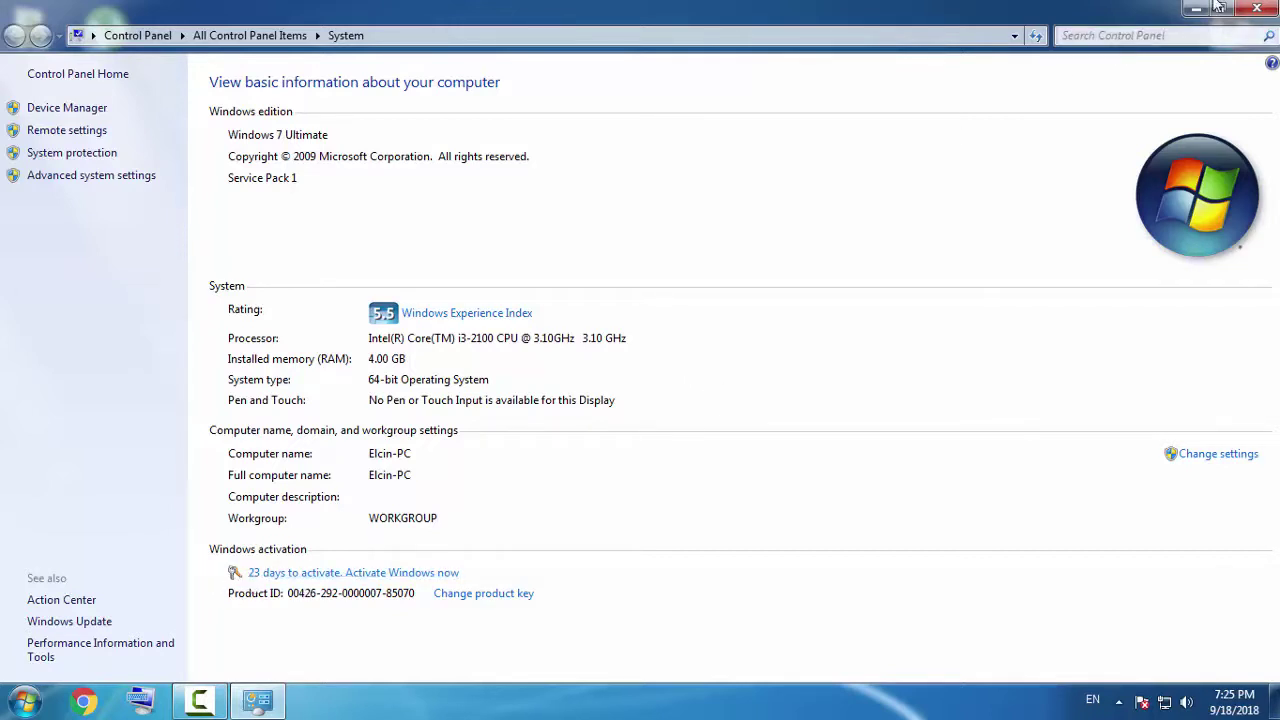
pyautogui.click(1257, 8)
pyautogui.rightClick(742, 181)
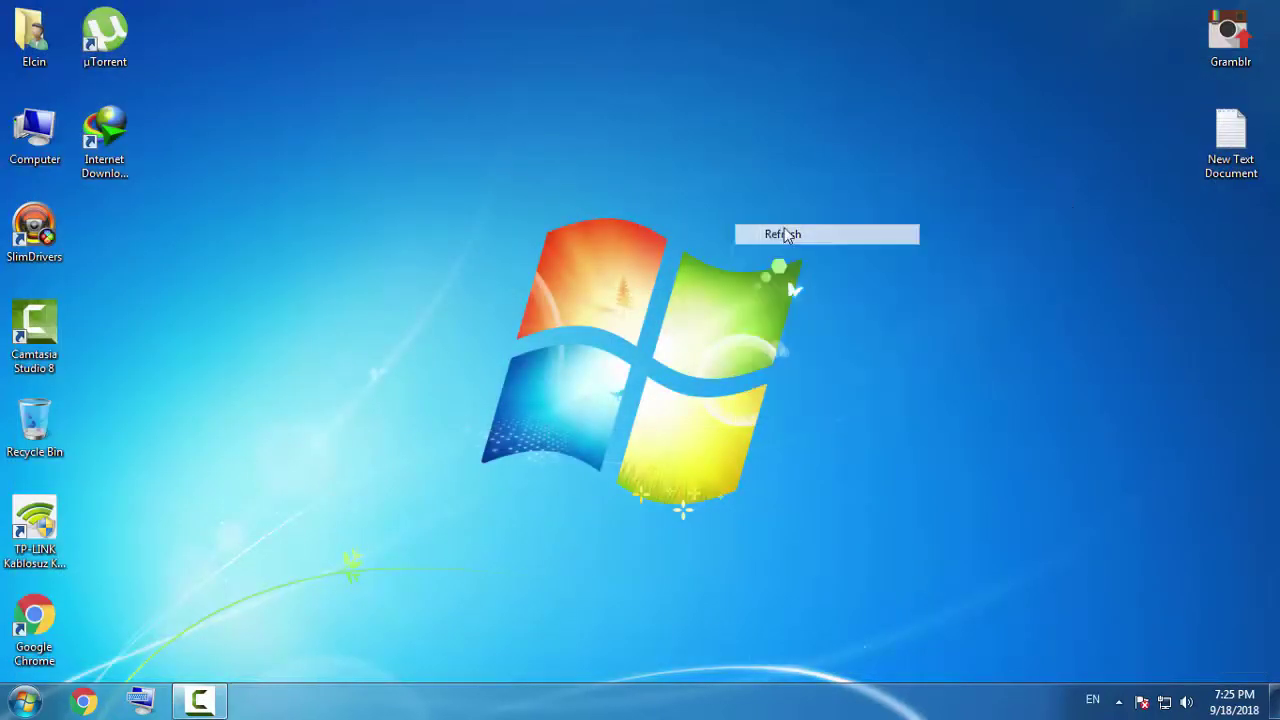
# - Copy the link stored in New Text Document and close Notepad
pyautogui.click(1200, 165)
pyautogui.doubleClick(1225, 145)
pyautogui.moveTo(375, 187); pyautogui.dragTo(77, 188)
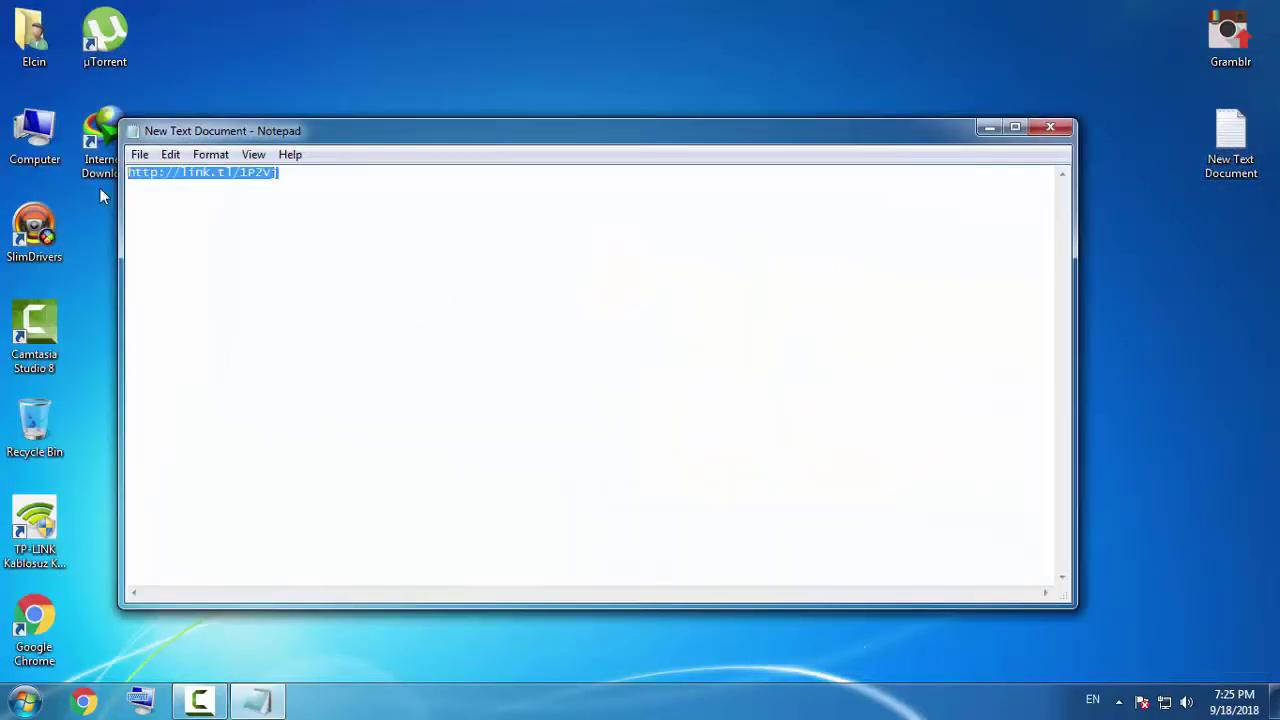
pyautogui.rightClick(186, 178)
pyautogui.click(238, 243)
pyautogui.click(1036, 134)
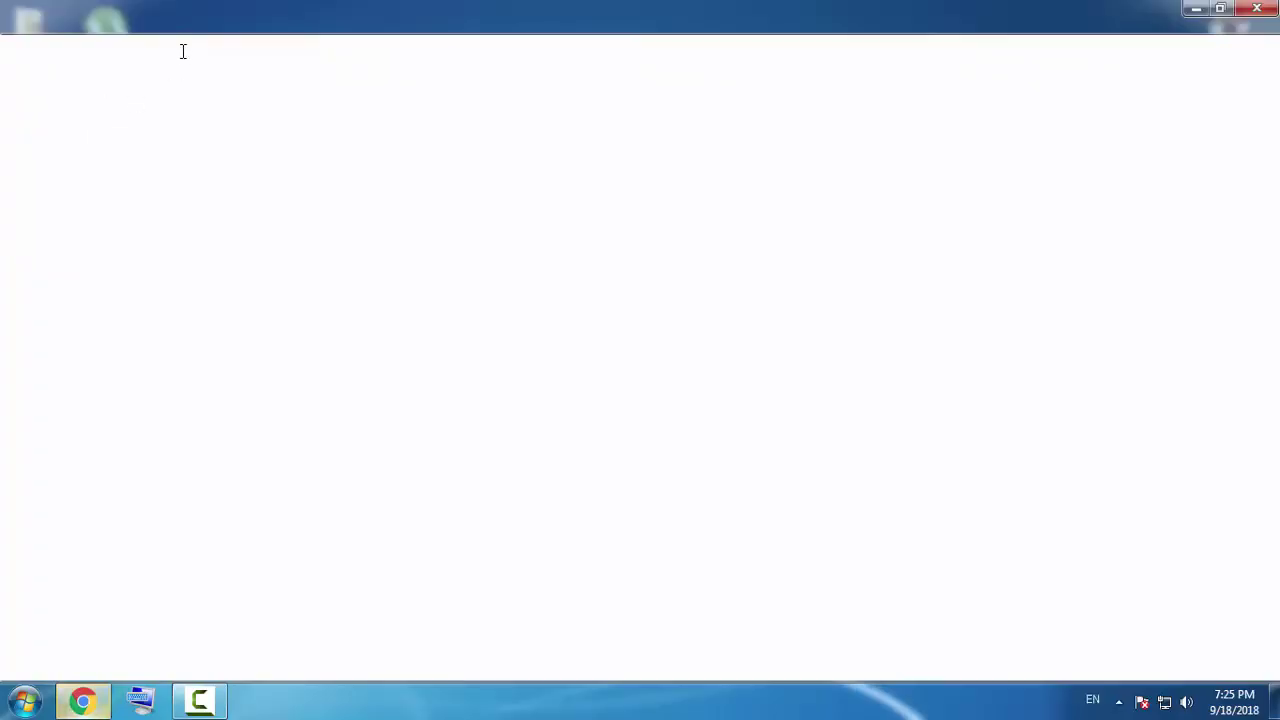
# - Go to the copied link in Google Chrome, close the ad tab and dismiss the file download pop-up
pyautogui.rightClick(182, 49)
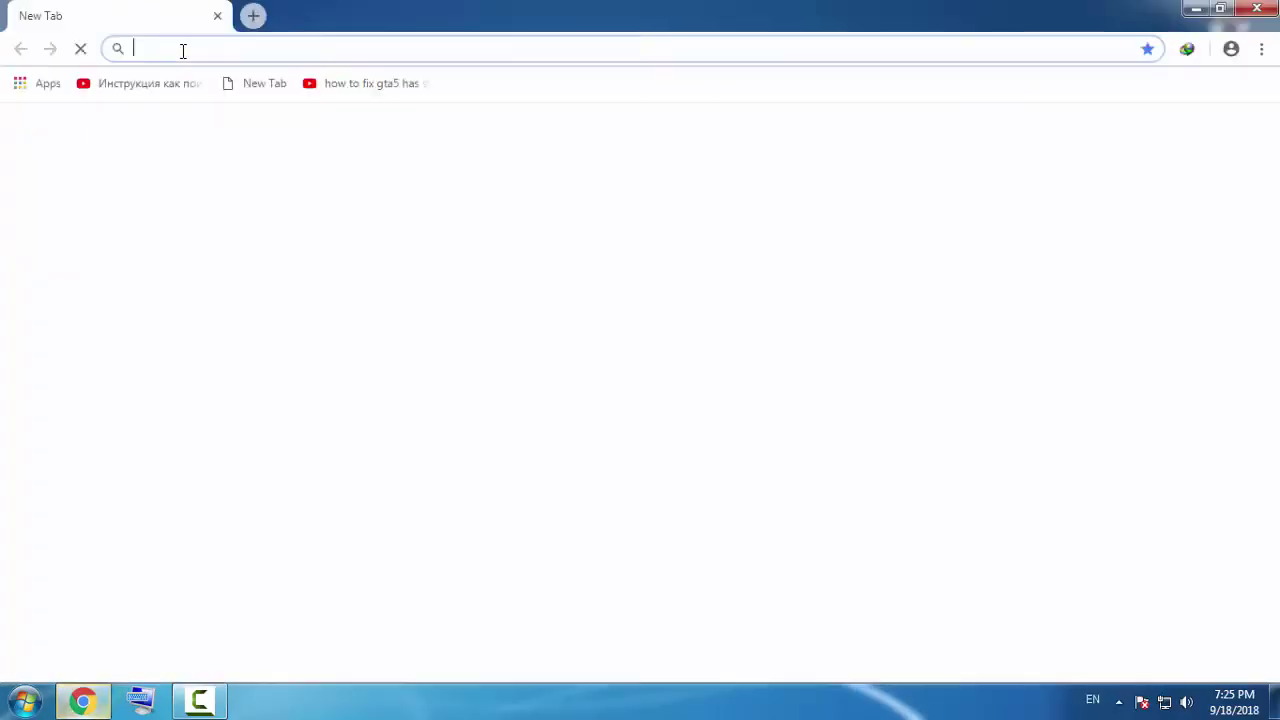
pyautogui.click(254, 166)
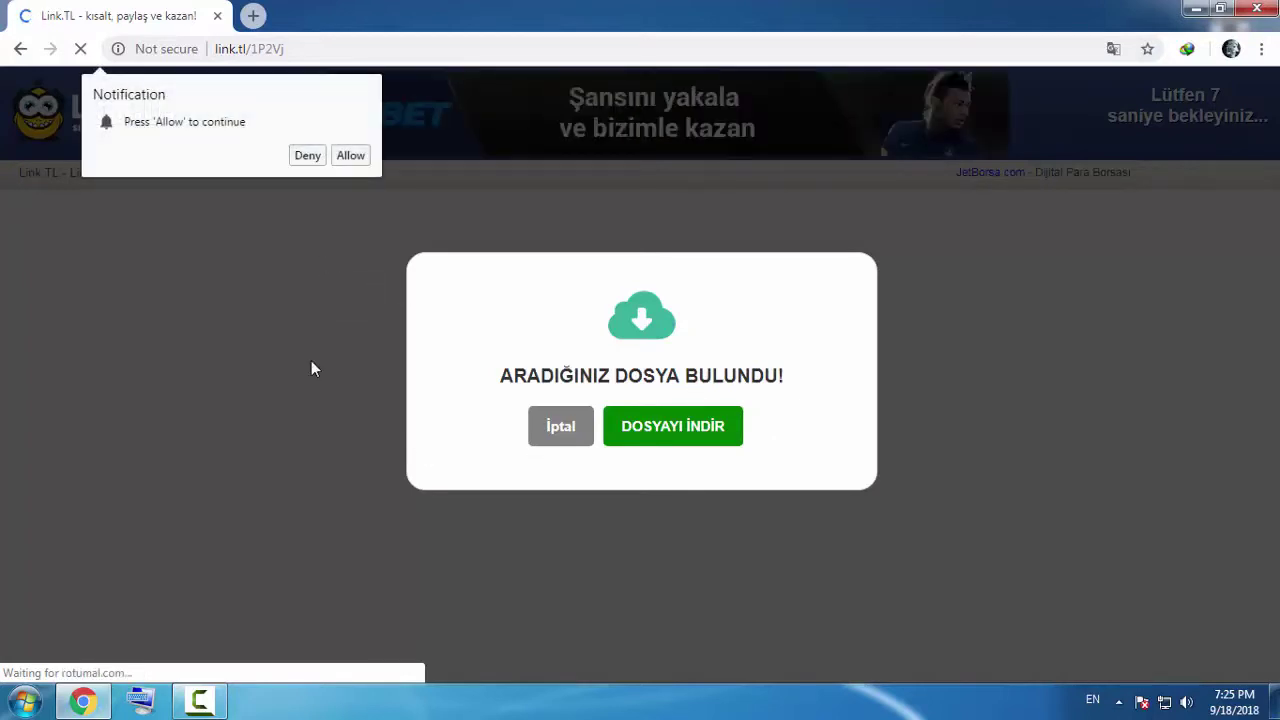
pyautogui.click(547, 426)
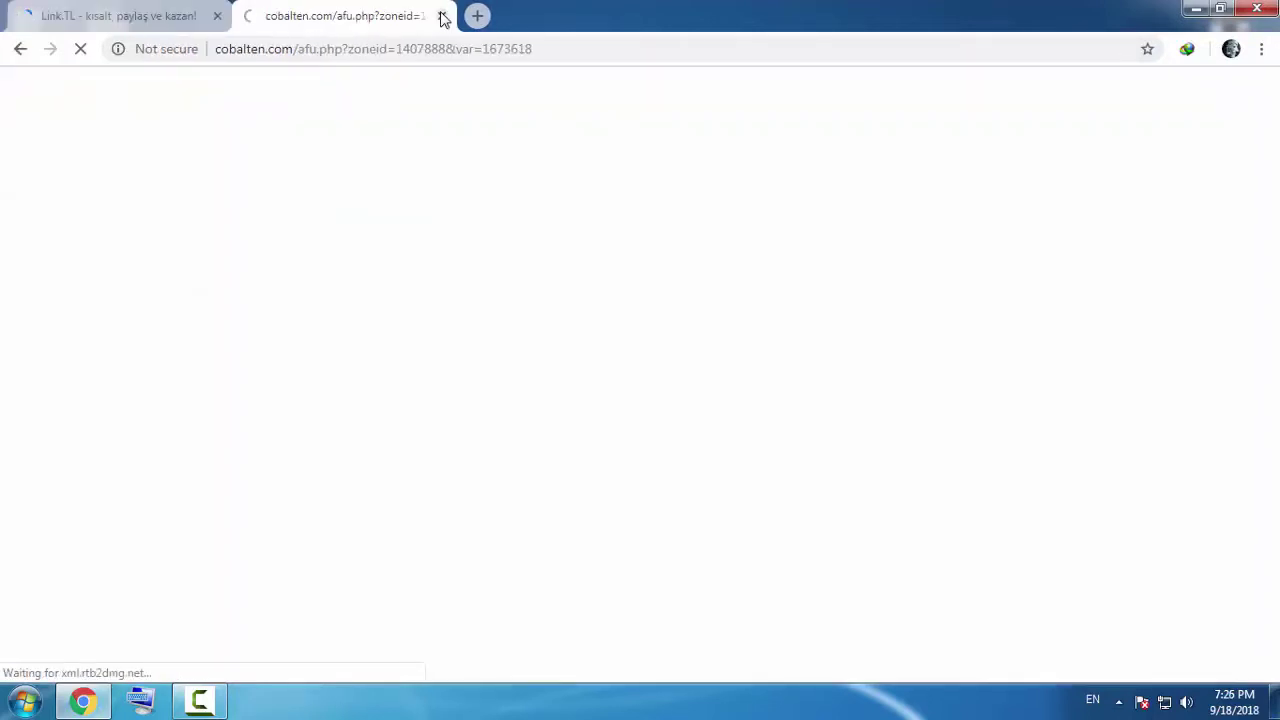
pyautogui.click(441, 16)
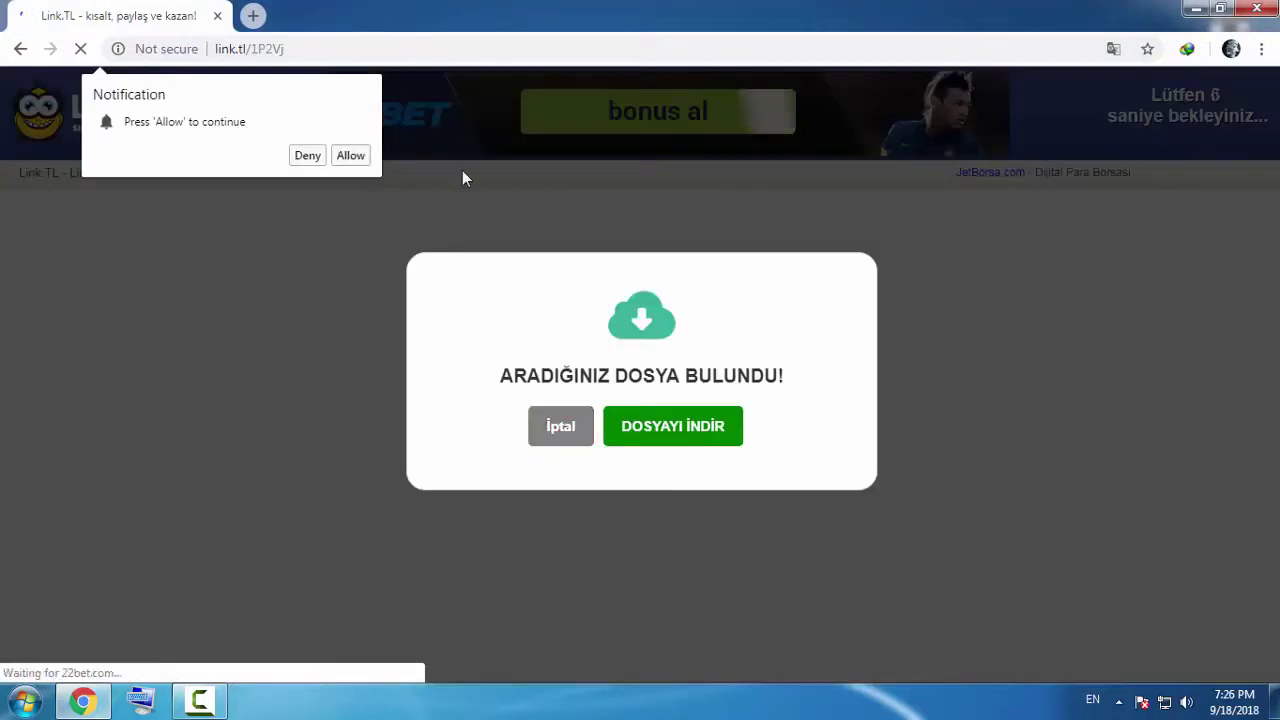
pyautogui.click(560, 428)
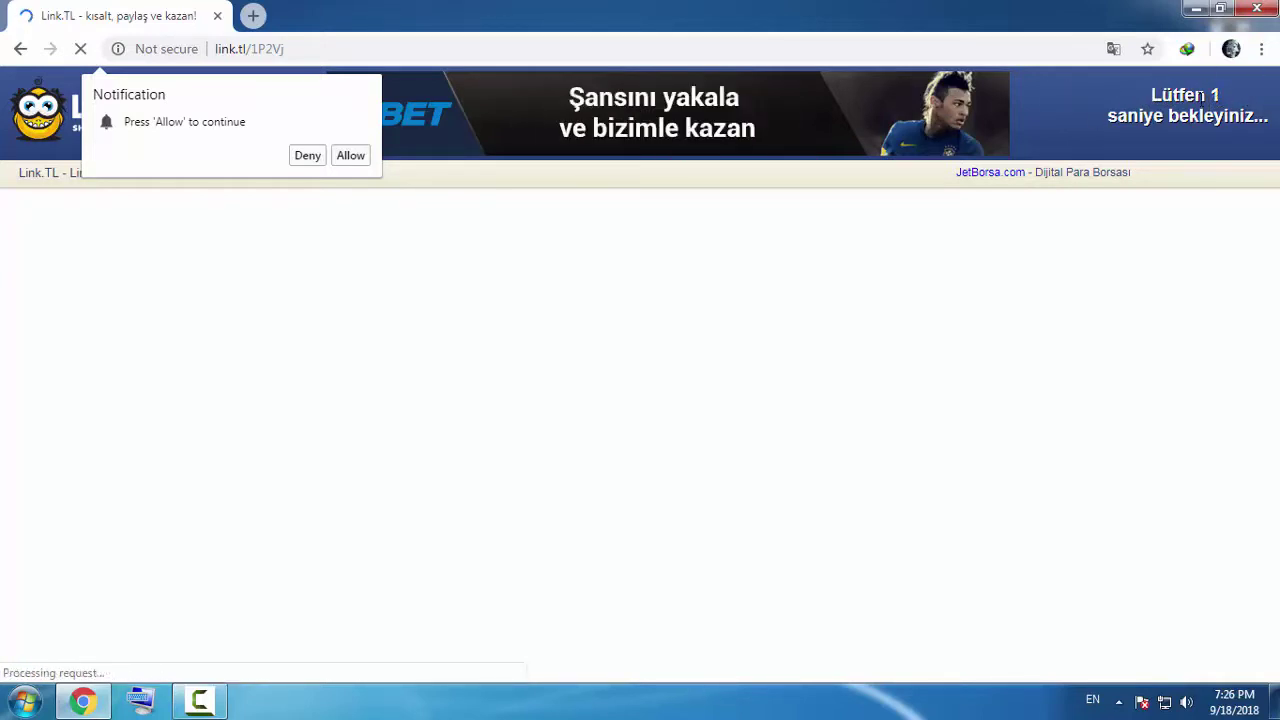
# - Skip the Link.TL advertisement page to reach the file page, closing the pop-up tabs that open
pyautogui.click(1200, 114)
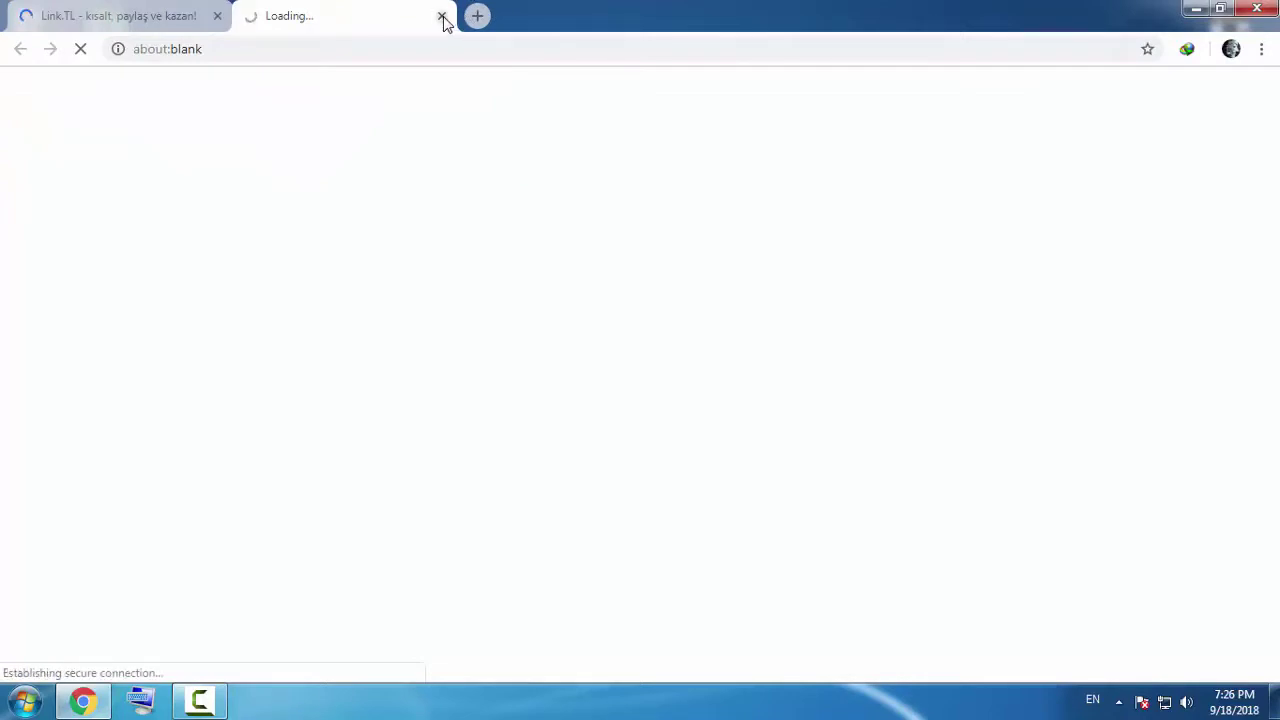
pyautogui.click(442, 16)
pyautogui.click(1176, 120)
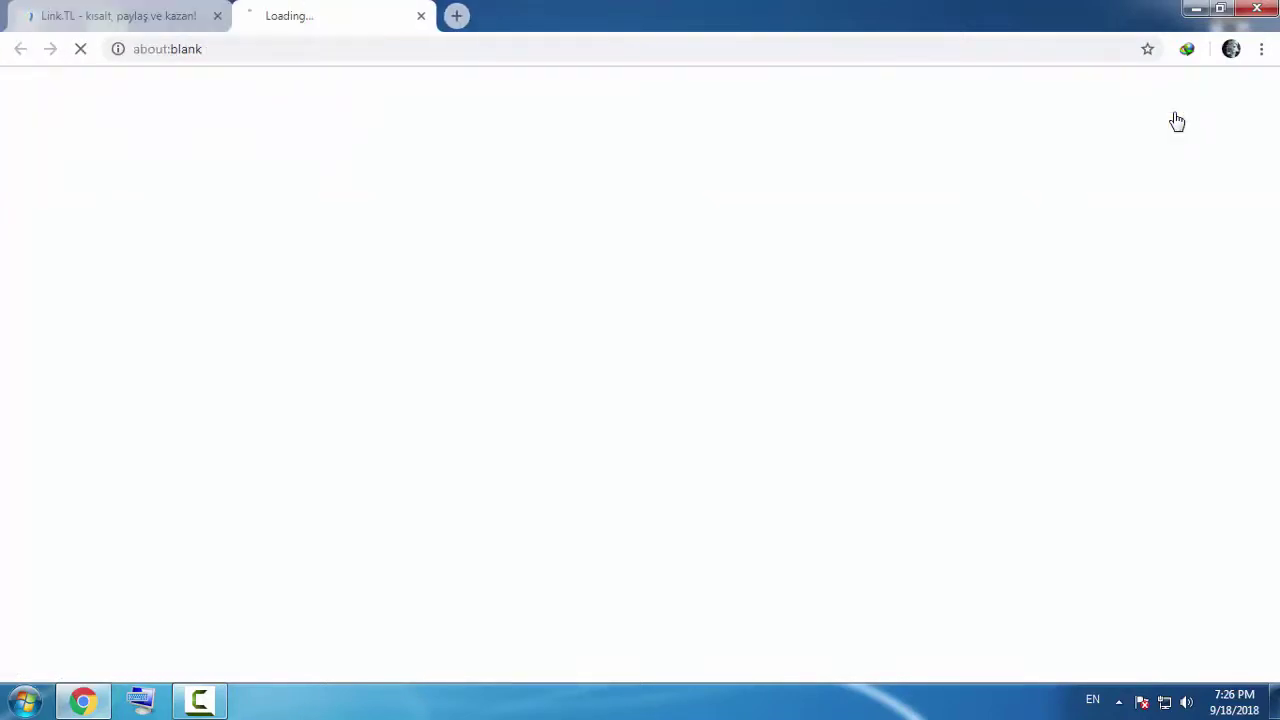
pyautogui.click(443, 16)
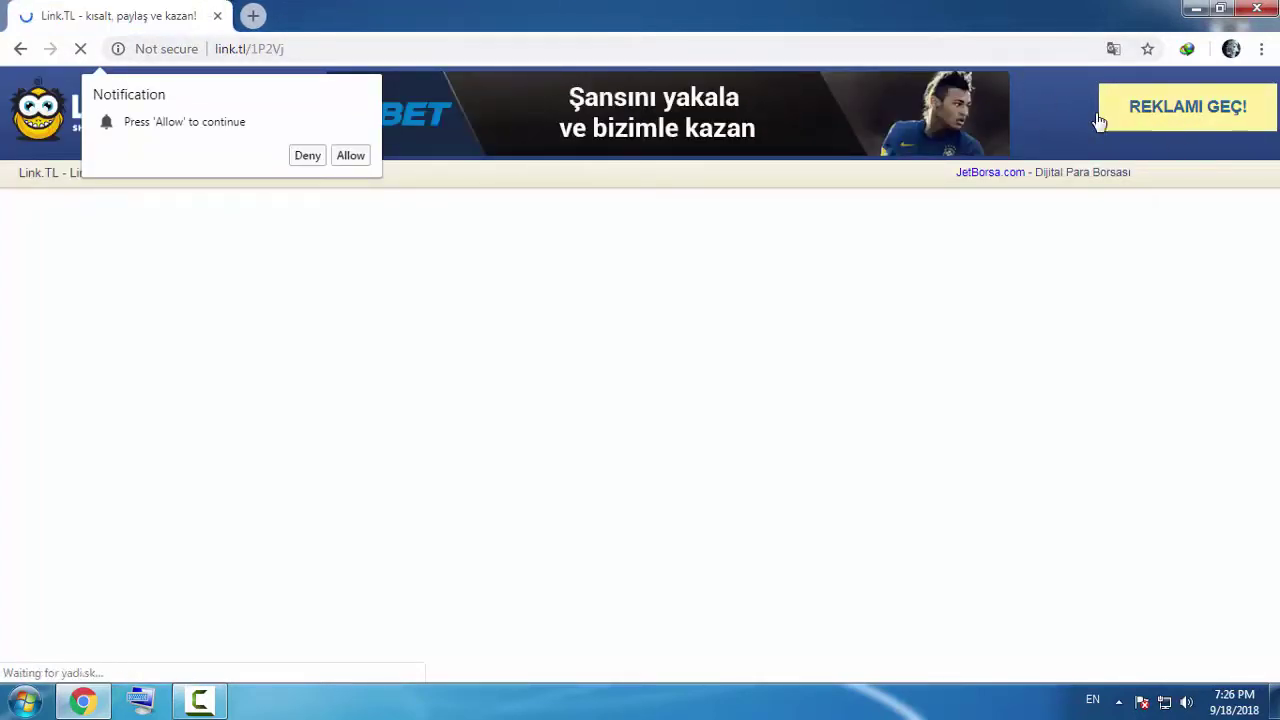
pyautogui.click(1137, 106)
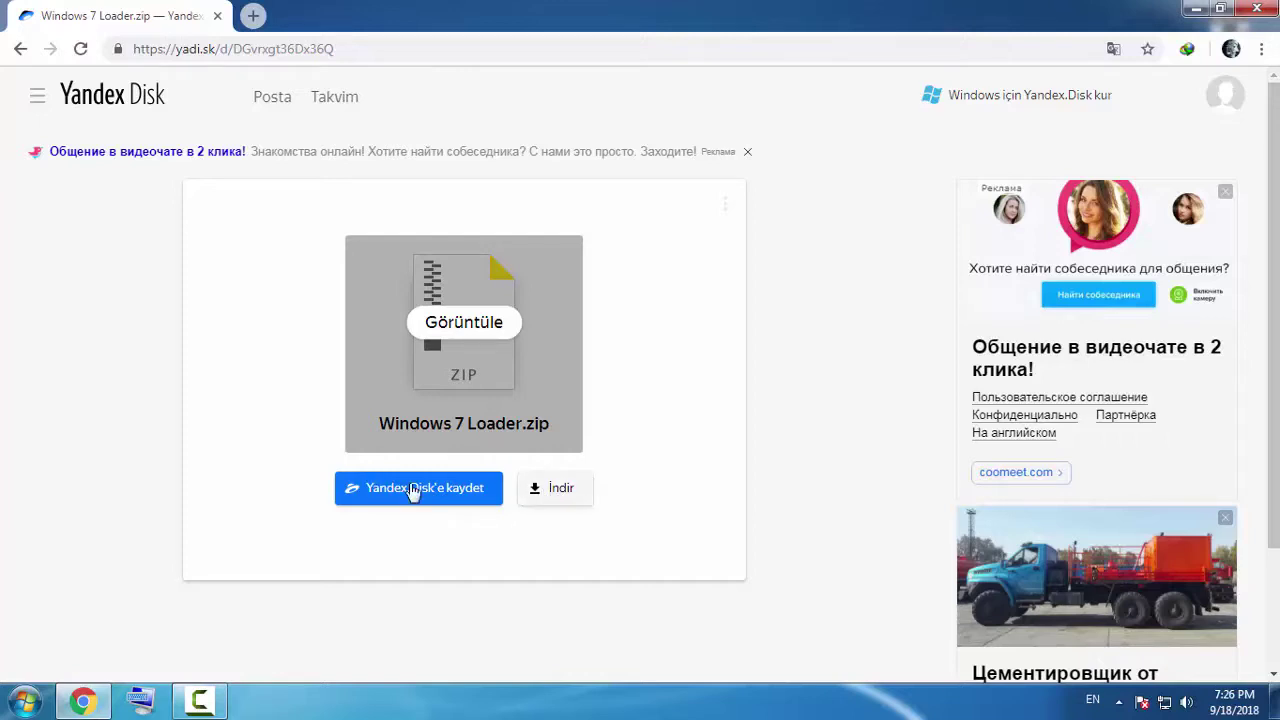
# - Download Windows 7 Loader.zip from Yandex Disk, open the archive and close the browser
pyautogui.click(569, 503)
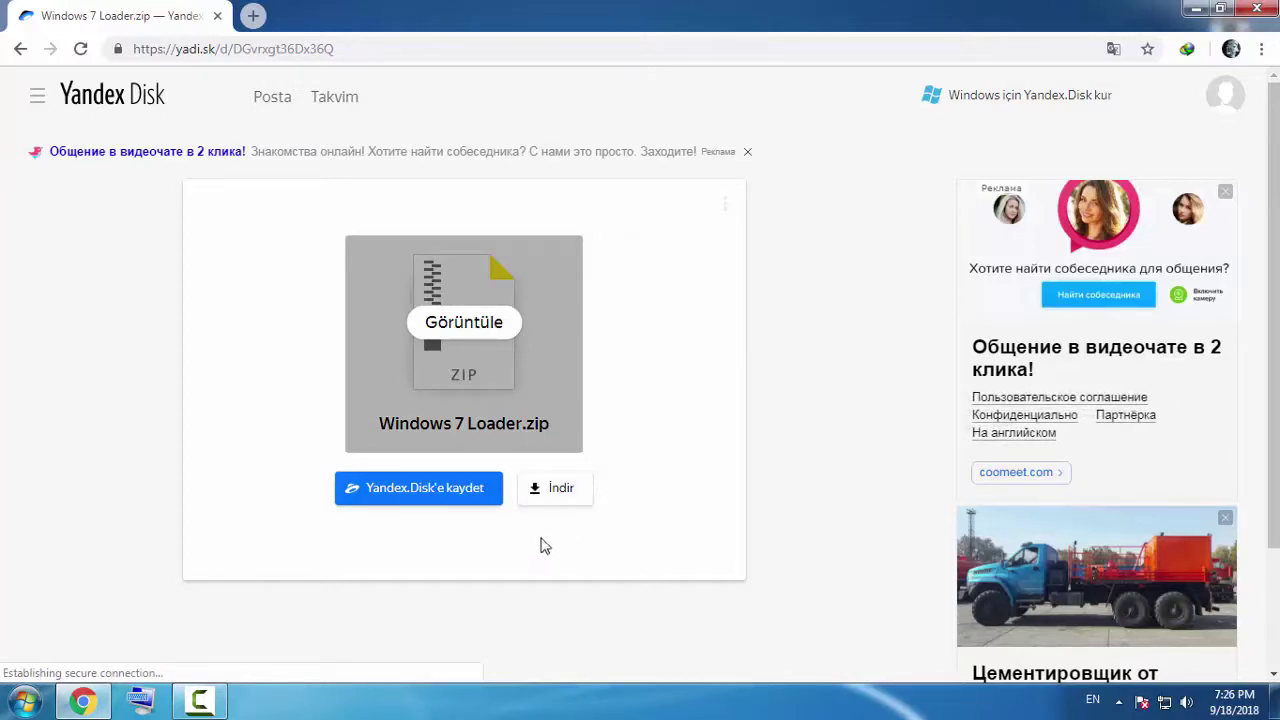
pyautogui.click(551, 490)
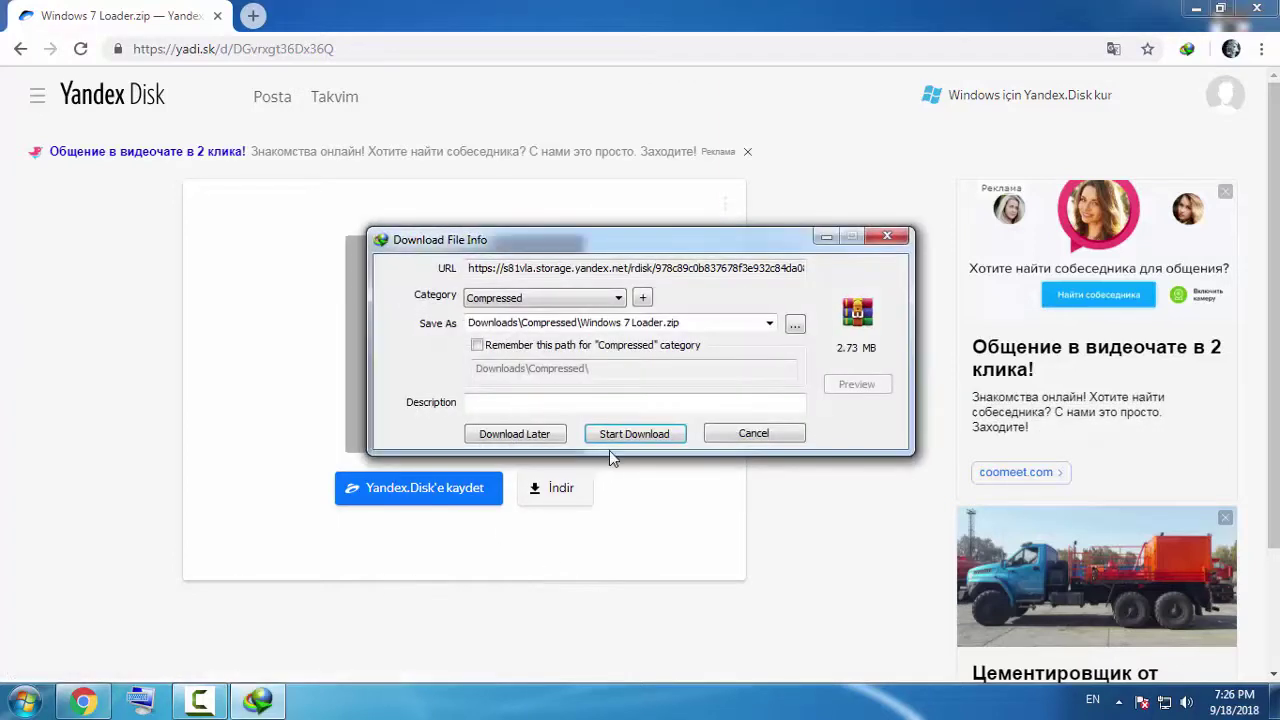
pyautogui.moveTo(575, 240); pyautogui.dragTo(589, 182)
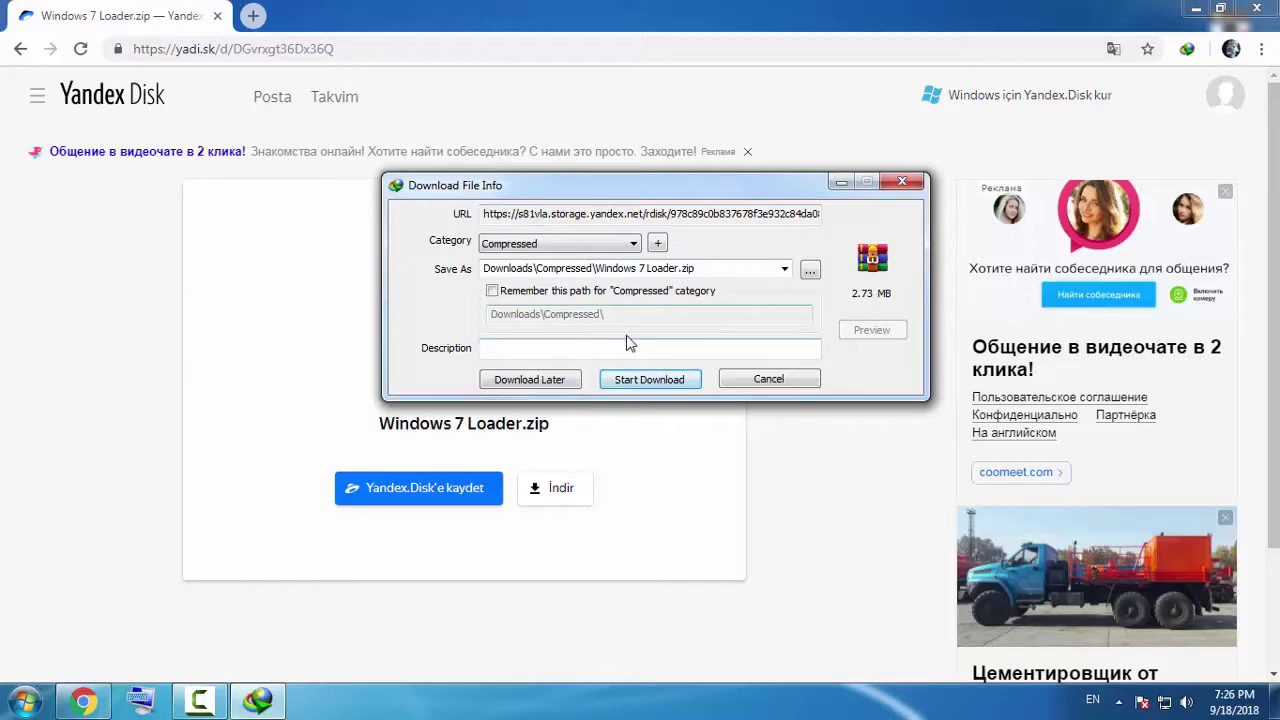
pyautogui.click(637, 377)
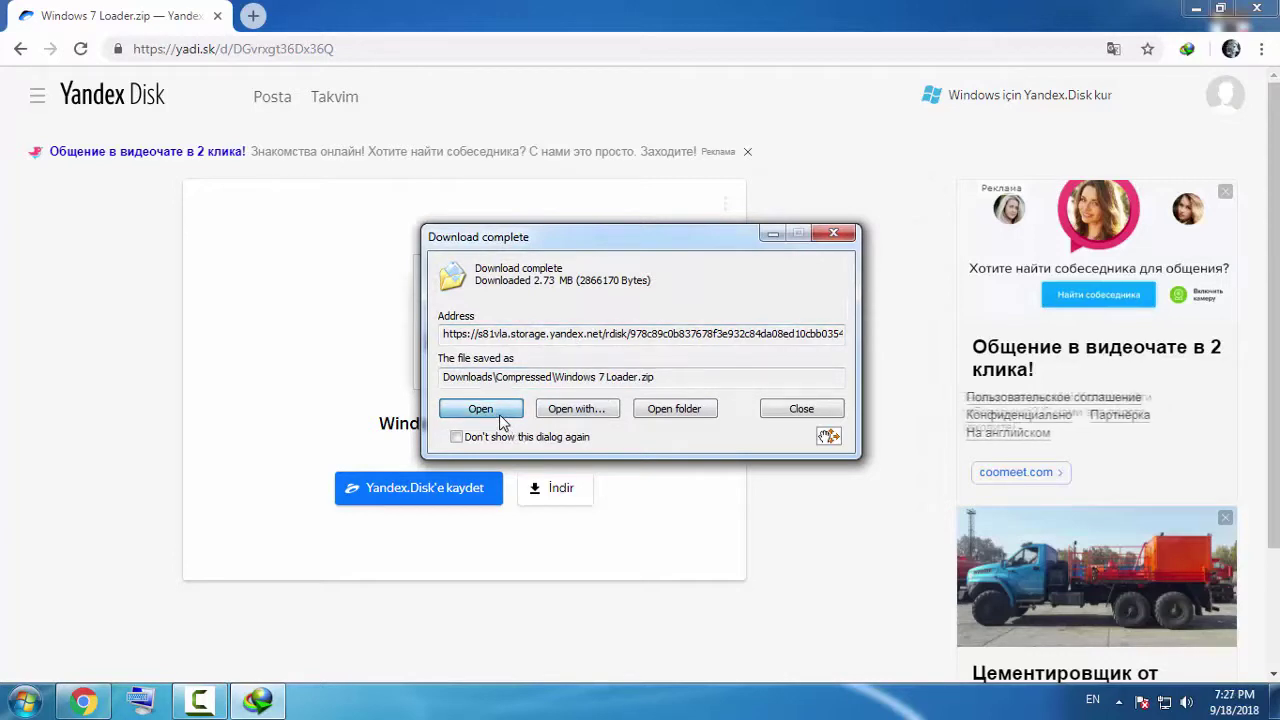
pyautogui.click(502, 420)
pyautogui.click(1255, 10)
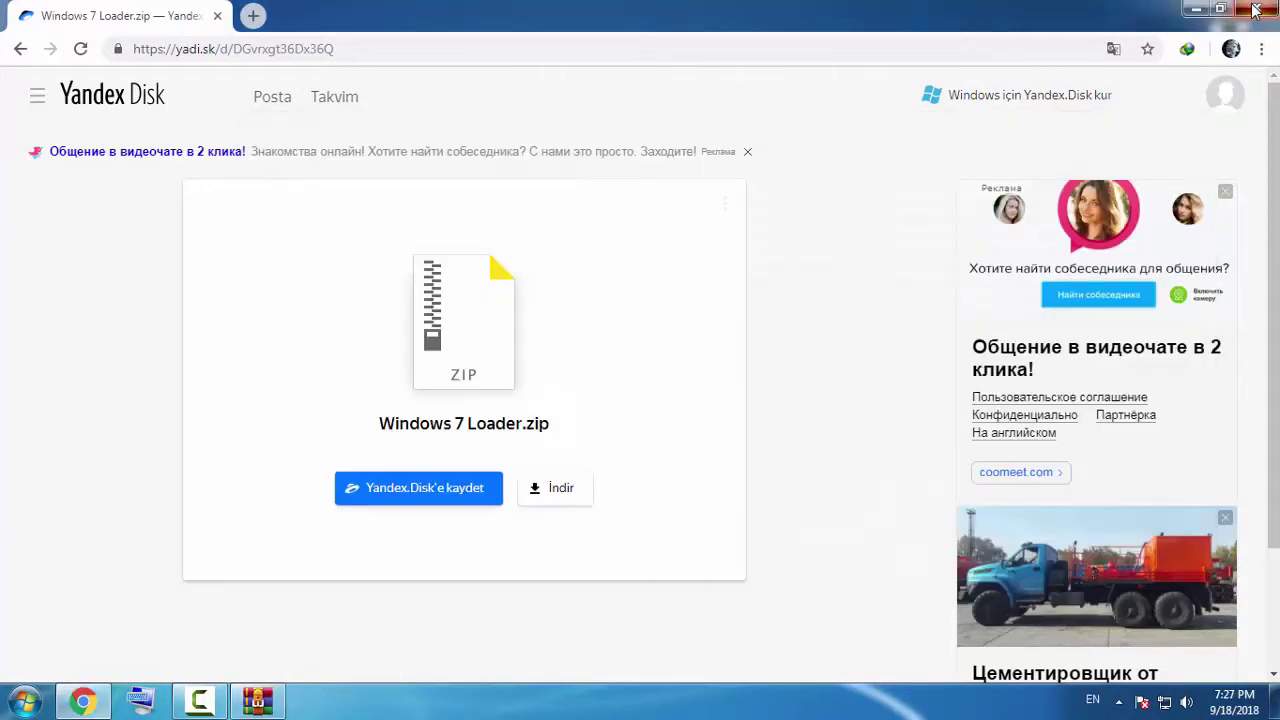
# - Start extracting the Windows 7 Loader application to the desktop and open the on-screen keyboard for the password prompt
pyautogui.click(358, 341)
pyautogui.doubleClick(360, 341)
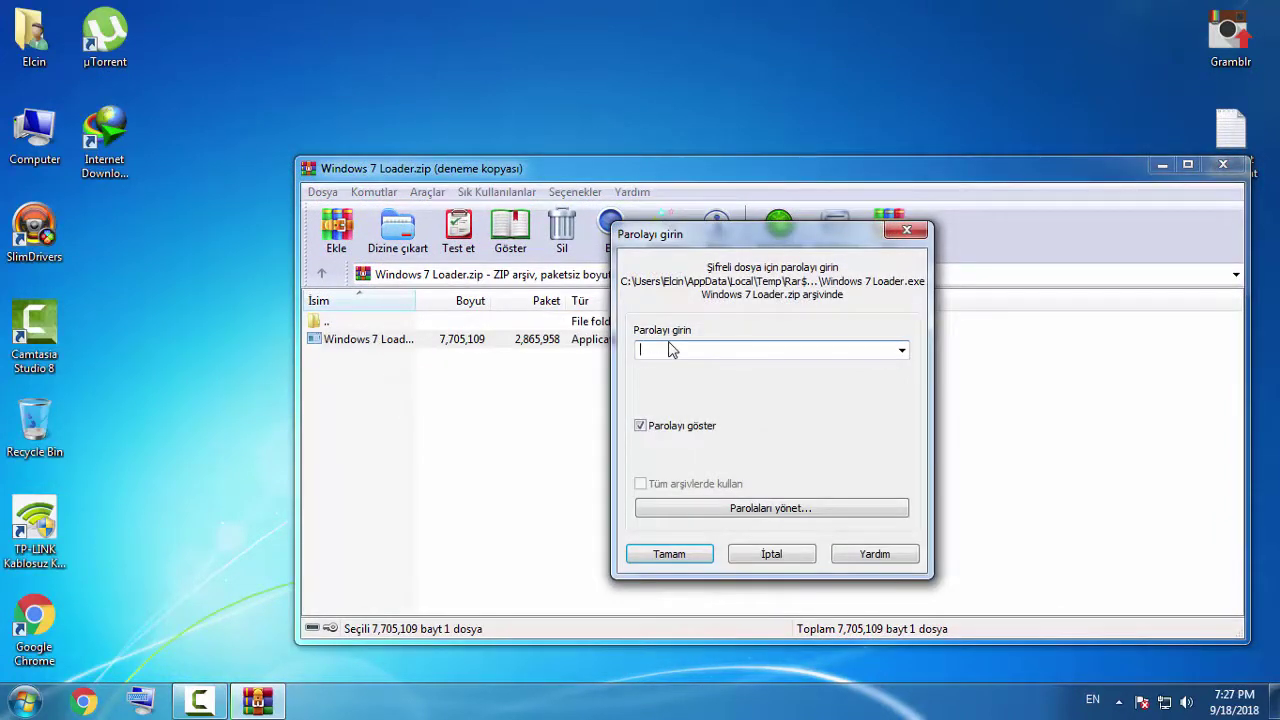
pyautogui.click(141, 700)
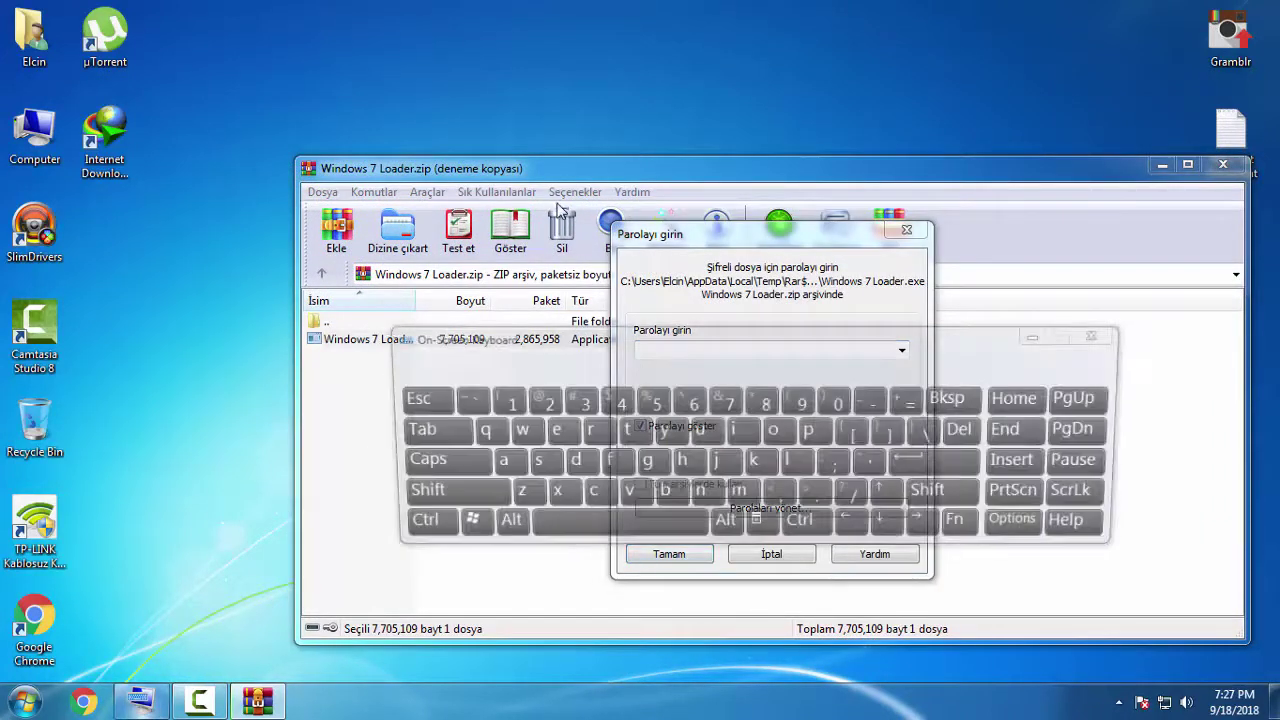
pyautogui.moveTo(465, 297); pyautogui.dragTo(465, 67)
pyautogui.click(674, 352)
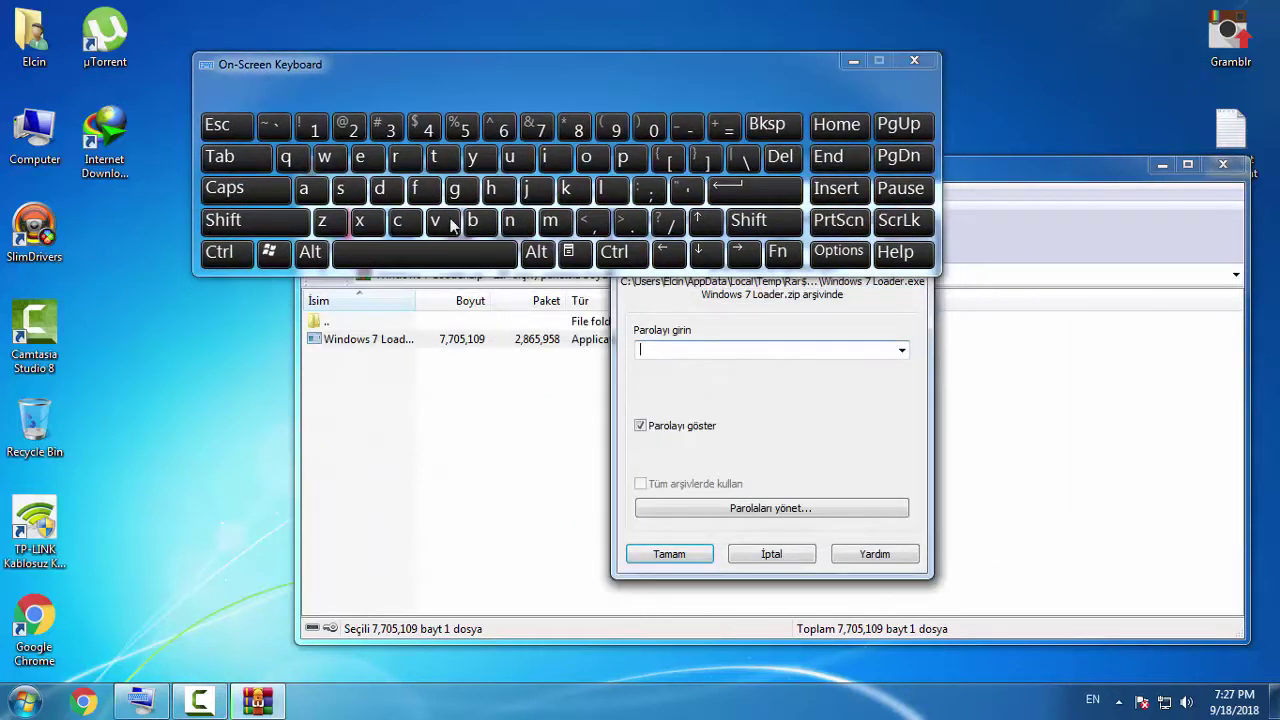
# - Enter the archive password to extract the application, and close the on-screen keyboard
pyautogui.click(366, 157)
pyautogui.click(600, 188)
pyautogui.click(340, 188)
pyautogui.click(366, 157)
pyautogui.click(395, 157)
pyautogui.click(435, 220)
pyautogui.click(545, 157)
pyautogui.click(340, 188)
pyautogui.click(742, 193)
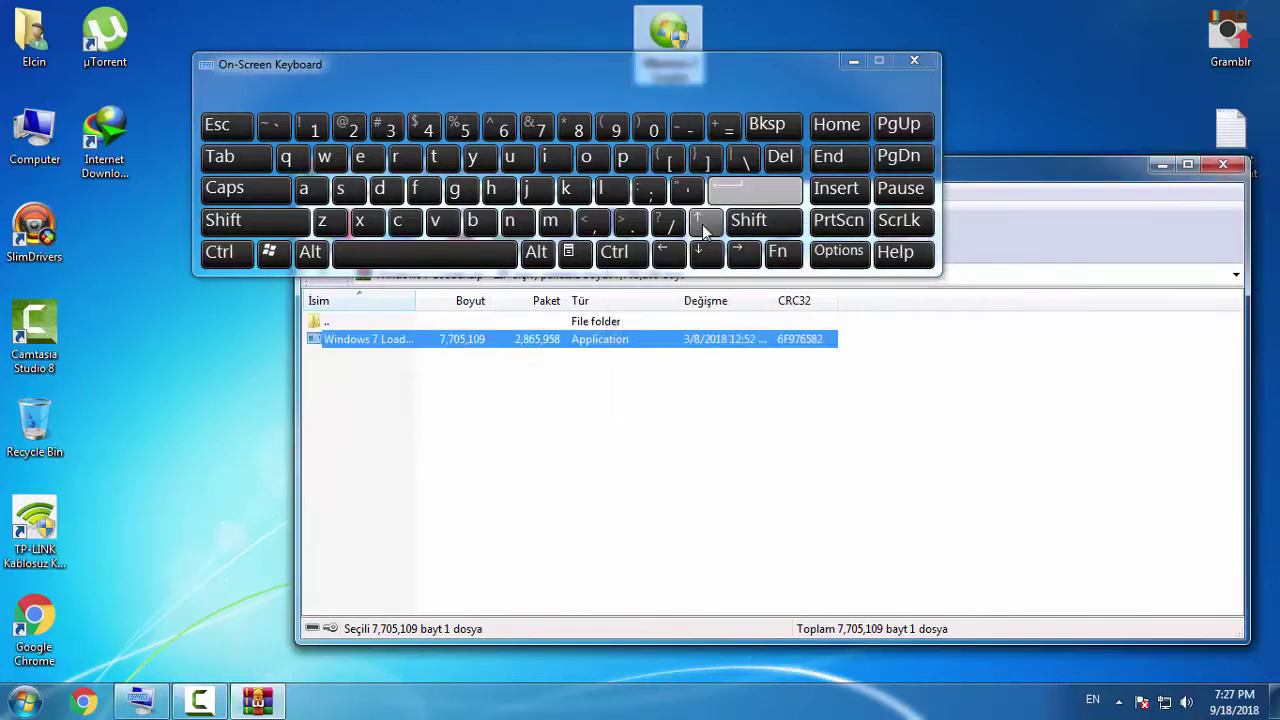
pyautogui.click(910, 63)
# - Close the Windows 7 Loader.zip archive window and refresh the desktop
pyautogui.moveTo(886, 171); pyautogui.dragTo(598, 121)
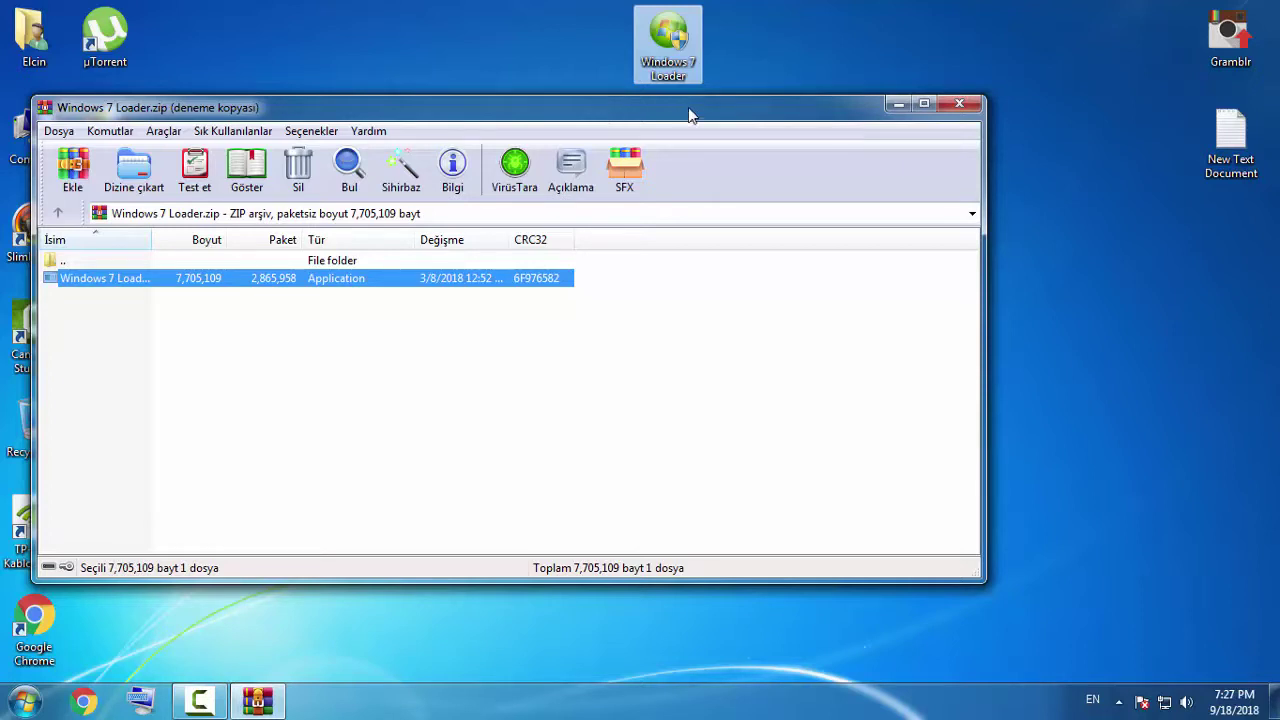
pyautogui.moveTo(175, 112); pyautogui.dragTo(275, 105)
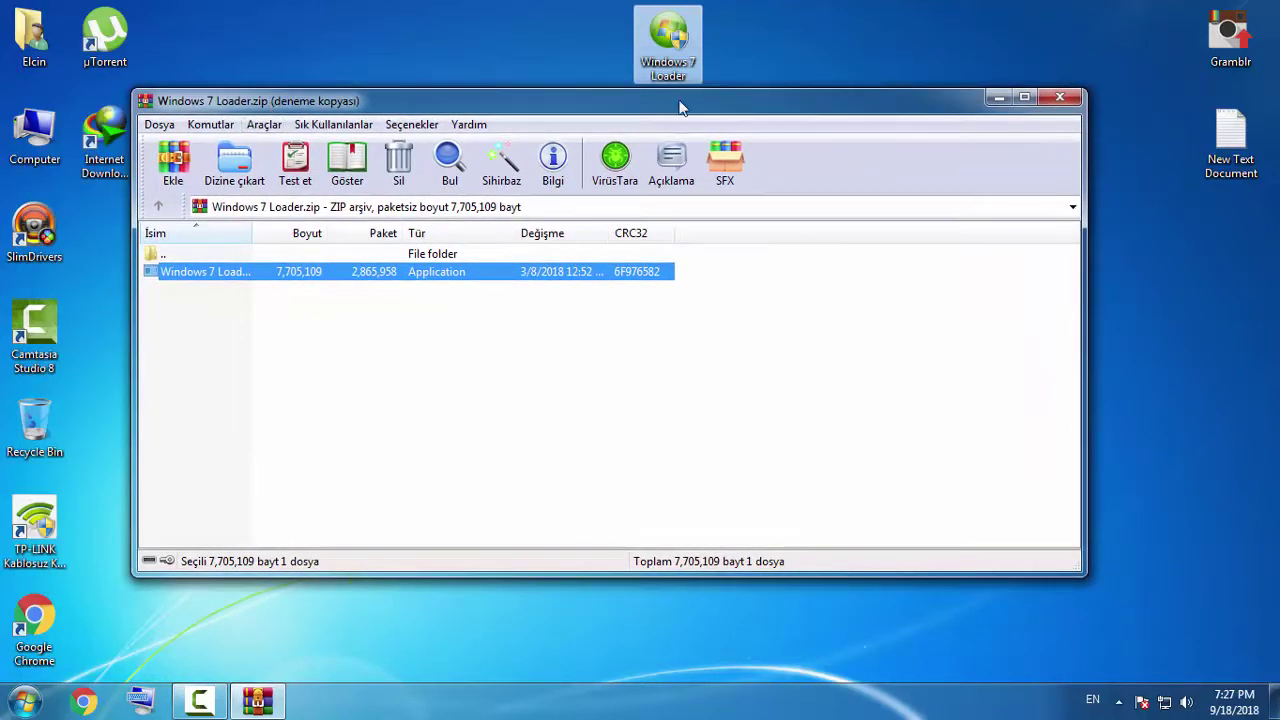
pyautogui.click(1059, 97)
pyautogui.rightClick(846, 146)
pyautogui.click(858, 192)
# - Launch Windows 7 Loader and move its desktop icon beneath New Text Document
pyautogui.moveTo(695, 40); pyautogui.dragTo(624, 235)
pyautogui.moveTo(354, 114); pyautogui.dragTo(829, 395)
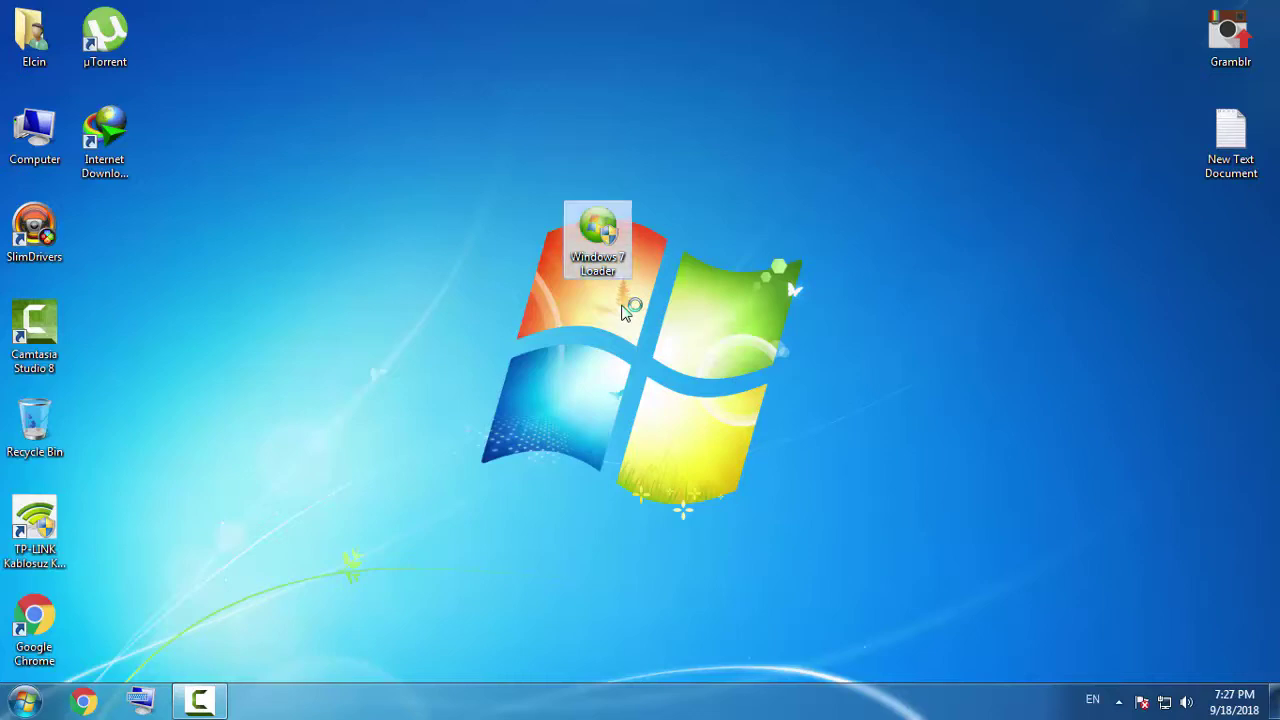
pyautogui.moveTo(598, 235); pyautogui.dragTo(1250, 245)
pyautogui.rightClick(916, 264)
pyautogui.click(950, 309)
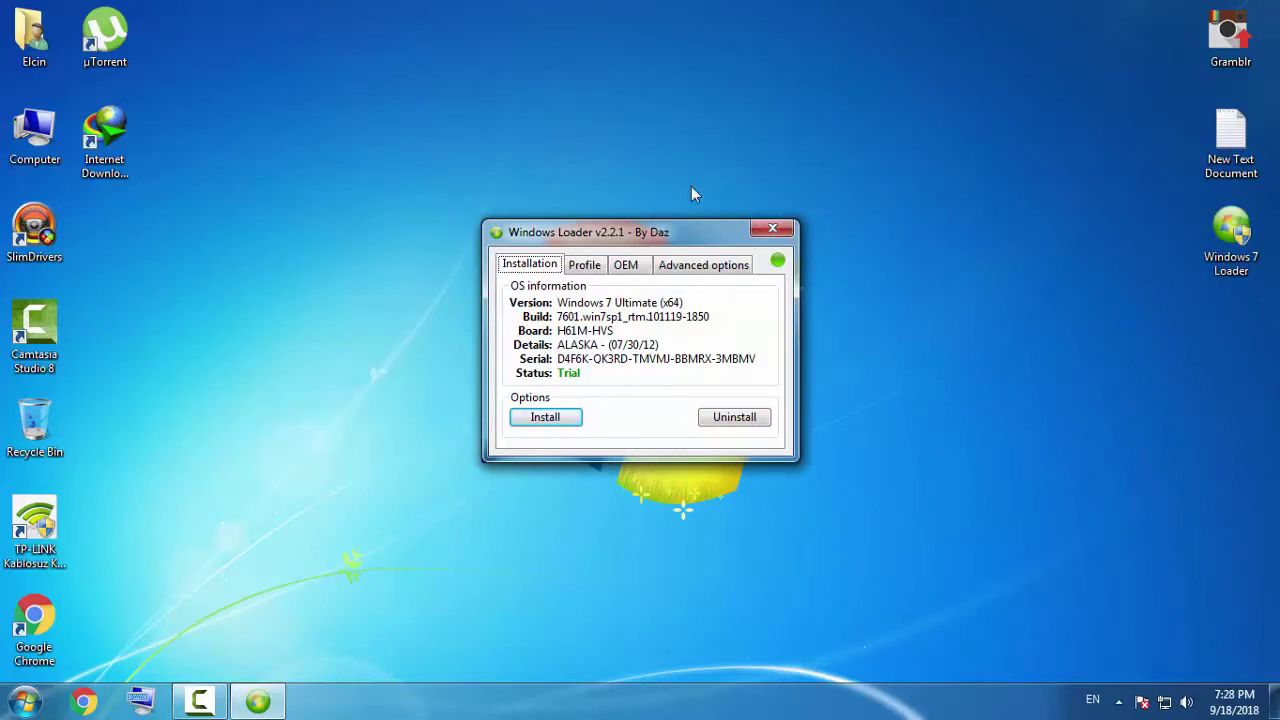
# - Reposition the Windows Loader window and check its installation information and advanced options
pyautogui.moveTo(632, 228); pyautogui.dragTo(614, 144)
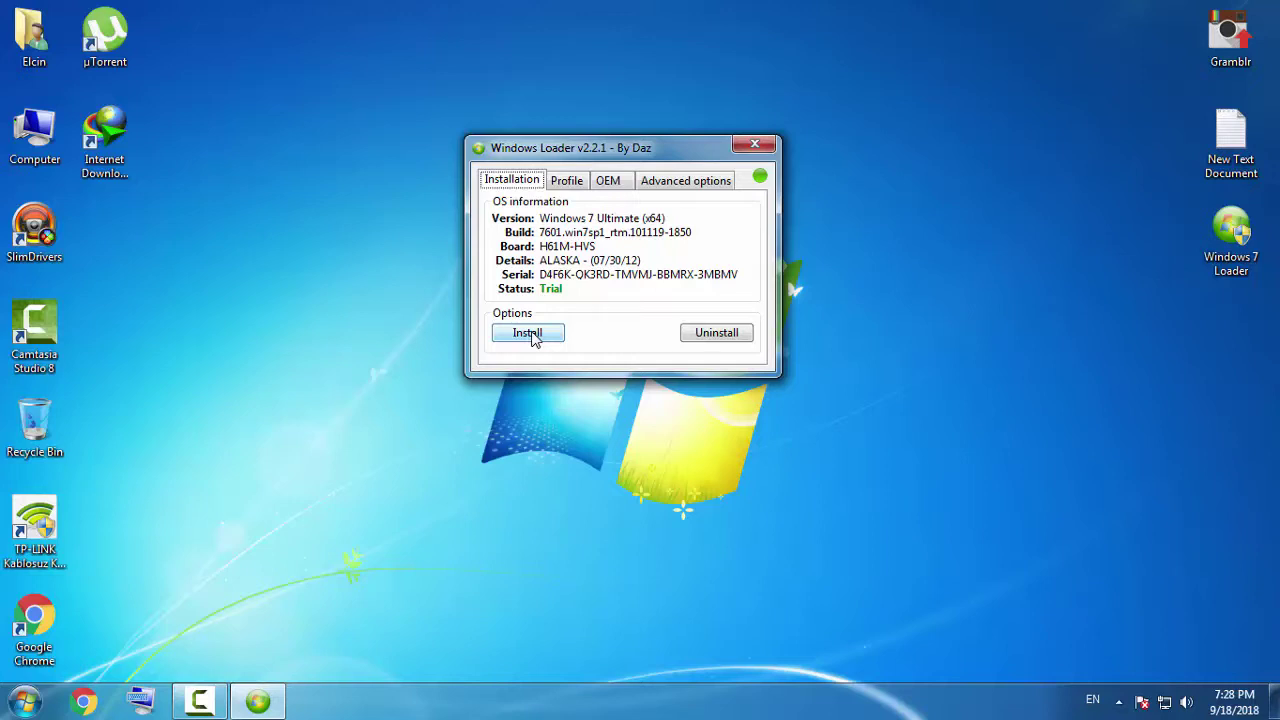
pyautogui.moveTo(569, 149); pyautogui.dragTo(428, 133)
pyautogui.click(512, 163)
pyautogui.click(386, 168)
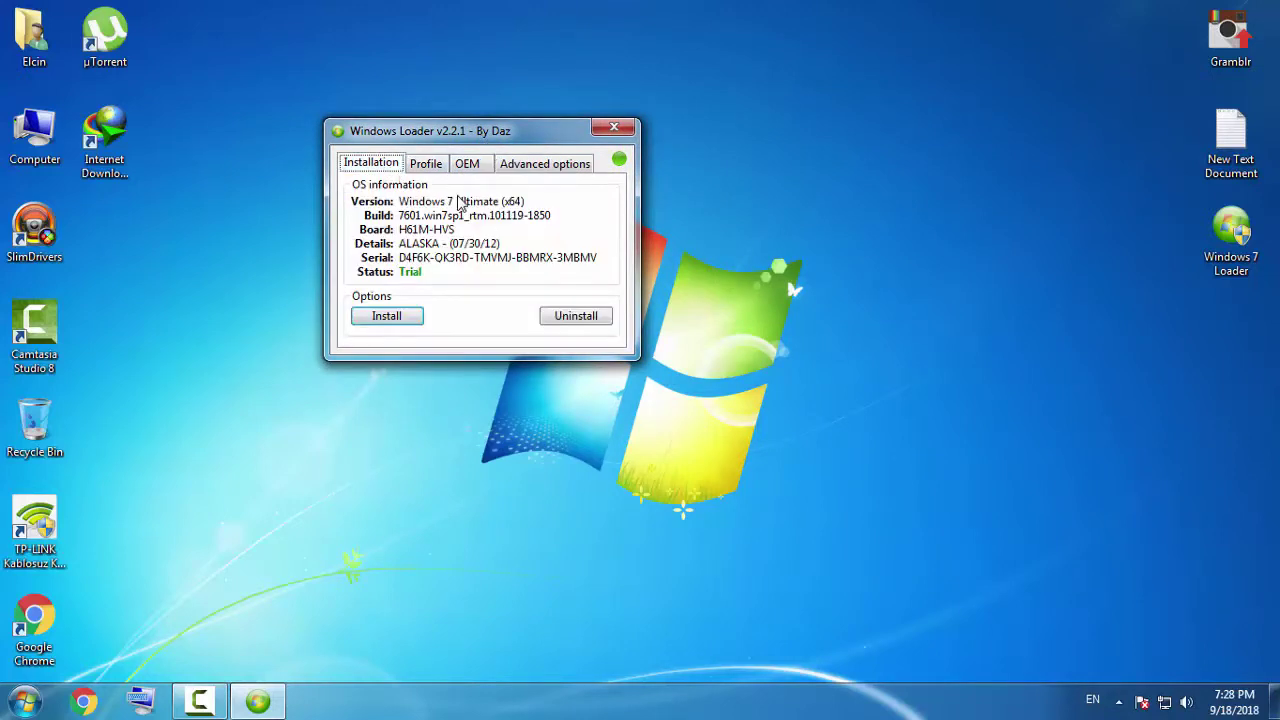
pyautogui.moveTo(456, 143); pyautogui.dragTo(518, 150)
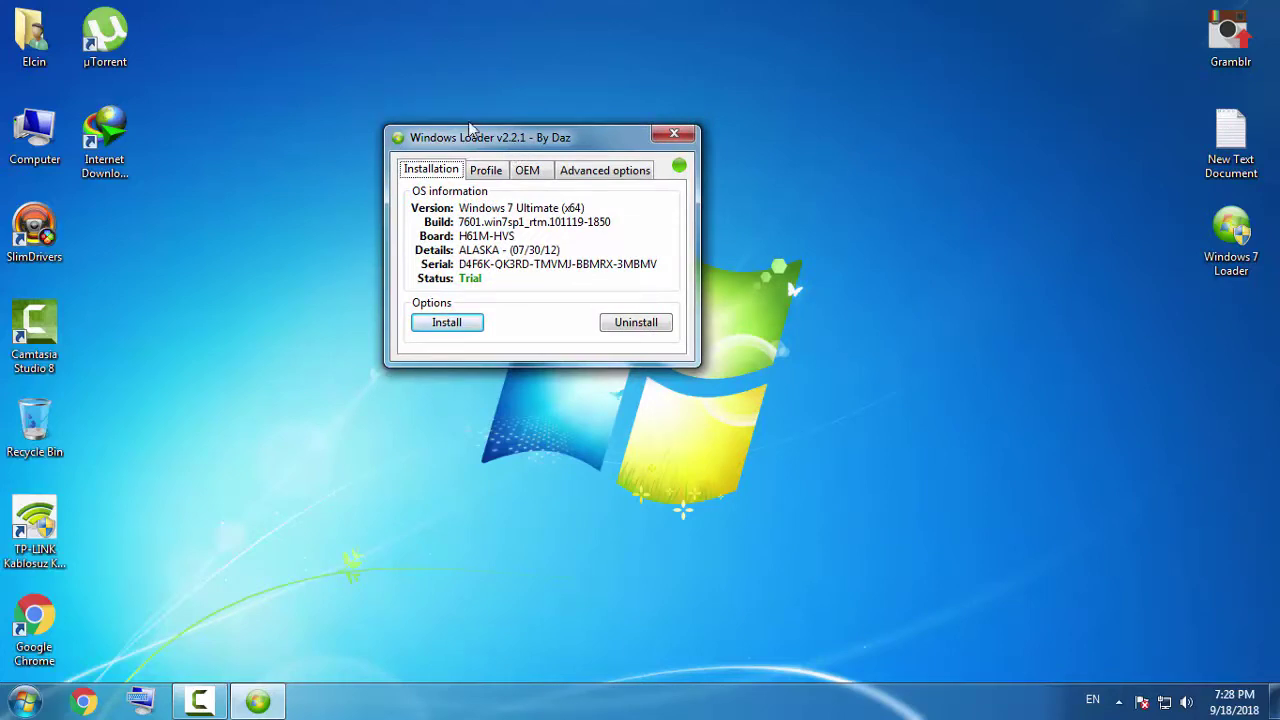
pyautogui.moveTo(459, 144); pyautogui.dragTo(525, 125)
# - Review the SLIC manufacturer choices in the loader's profile settings and its advanced options, and return to the installation information
pyautogui.click(497, 156)
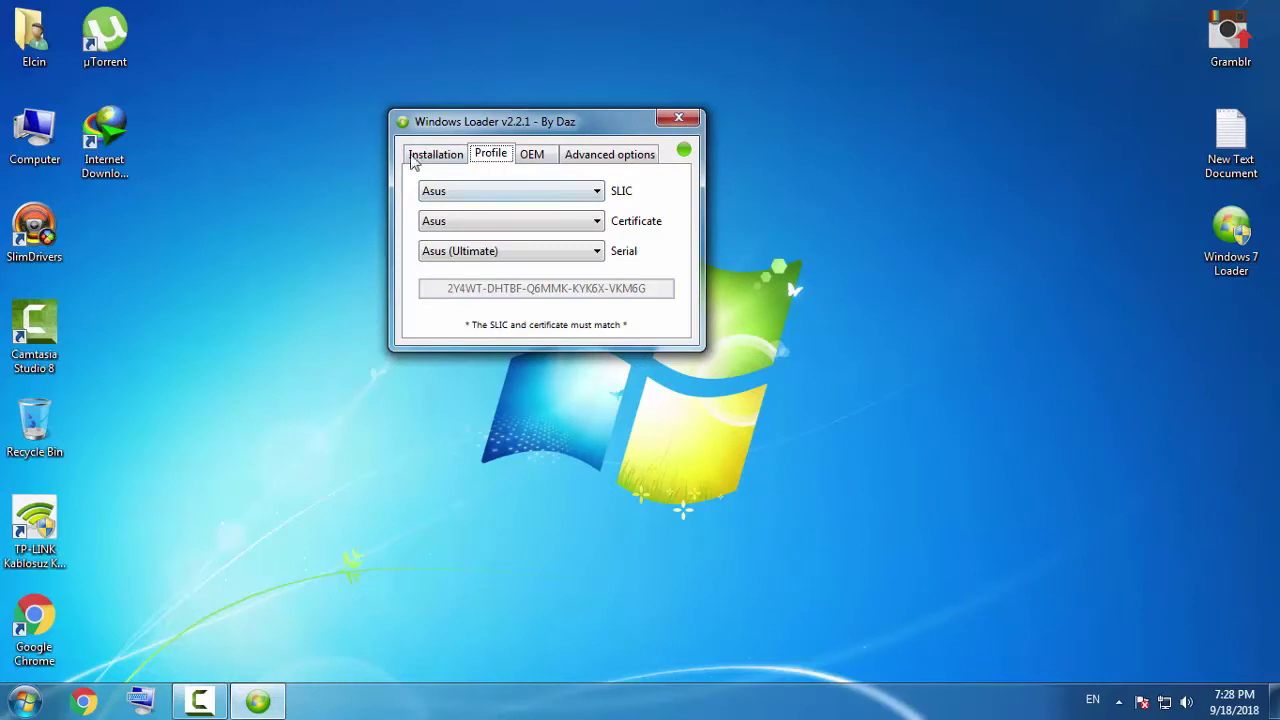
pyautogui.click(482, 194)
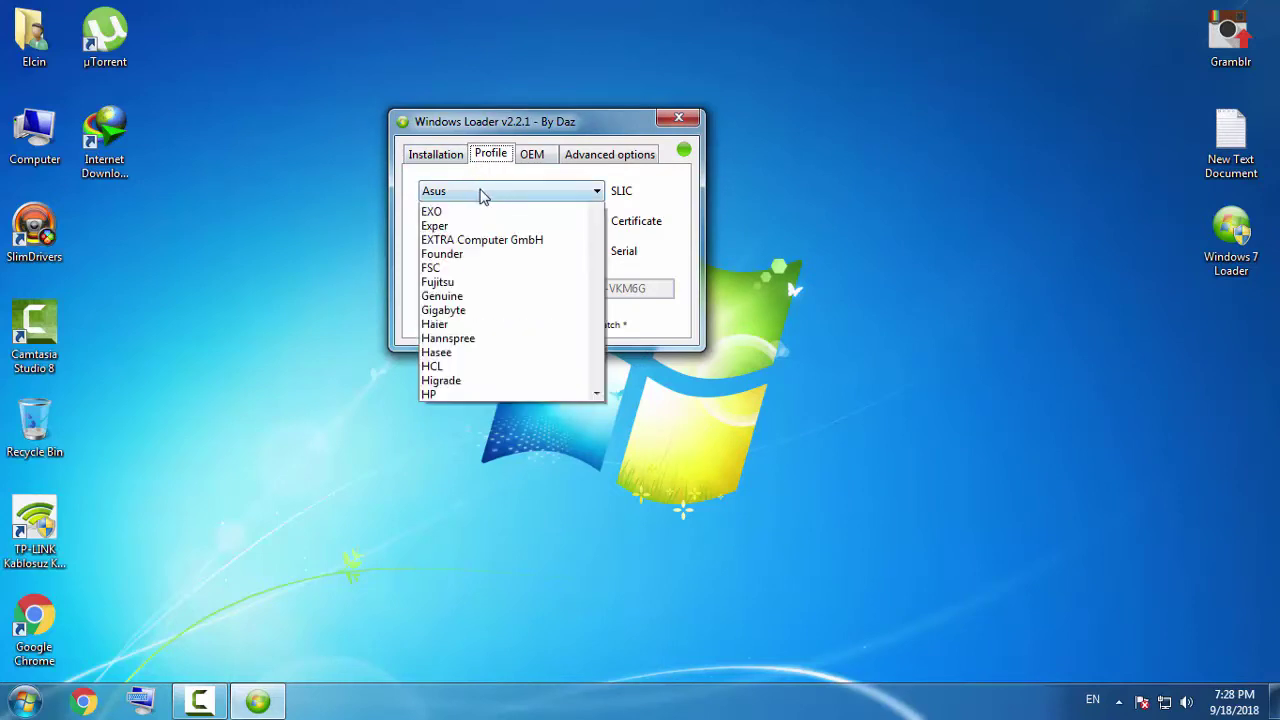
pyautogui.click(444, 193)
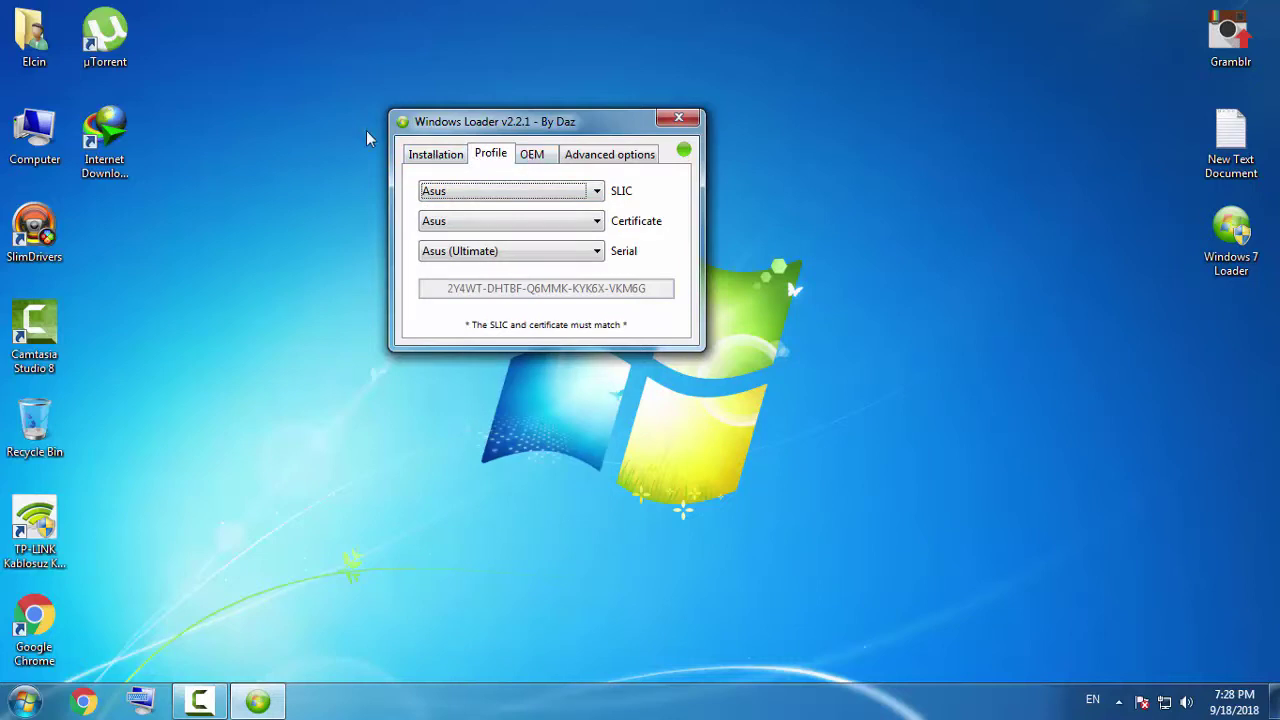
pyautogui.click(445, 155)
pyautogui.moveTo(500, 121); pyautogui.dragTo(541, 137)
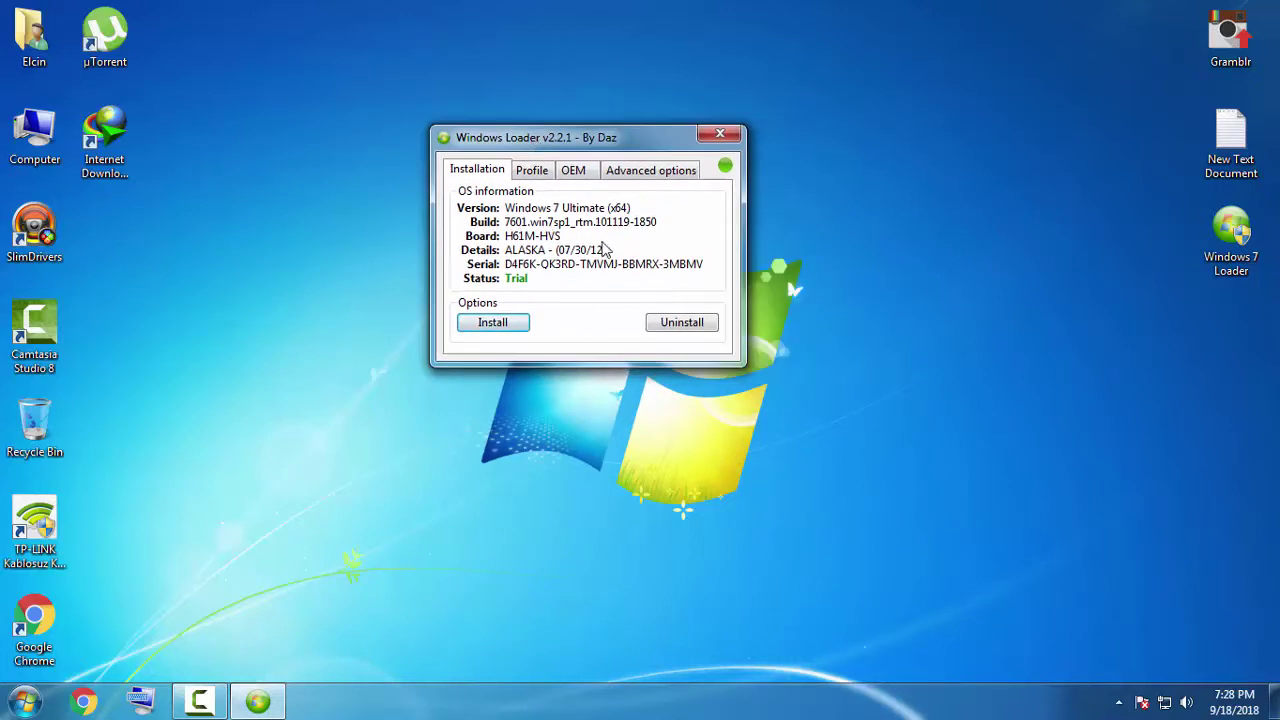
pyautogui.click(652, 172)
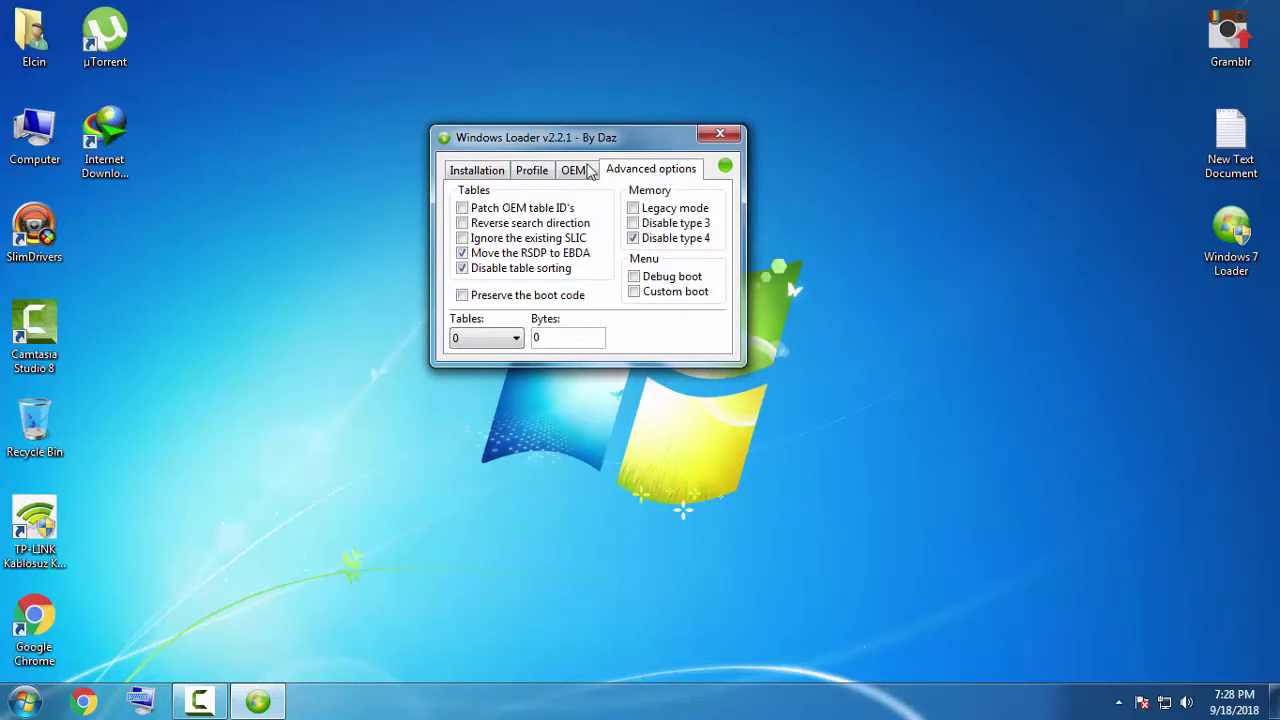
pyautogui.click(488, 175)
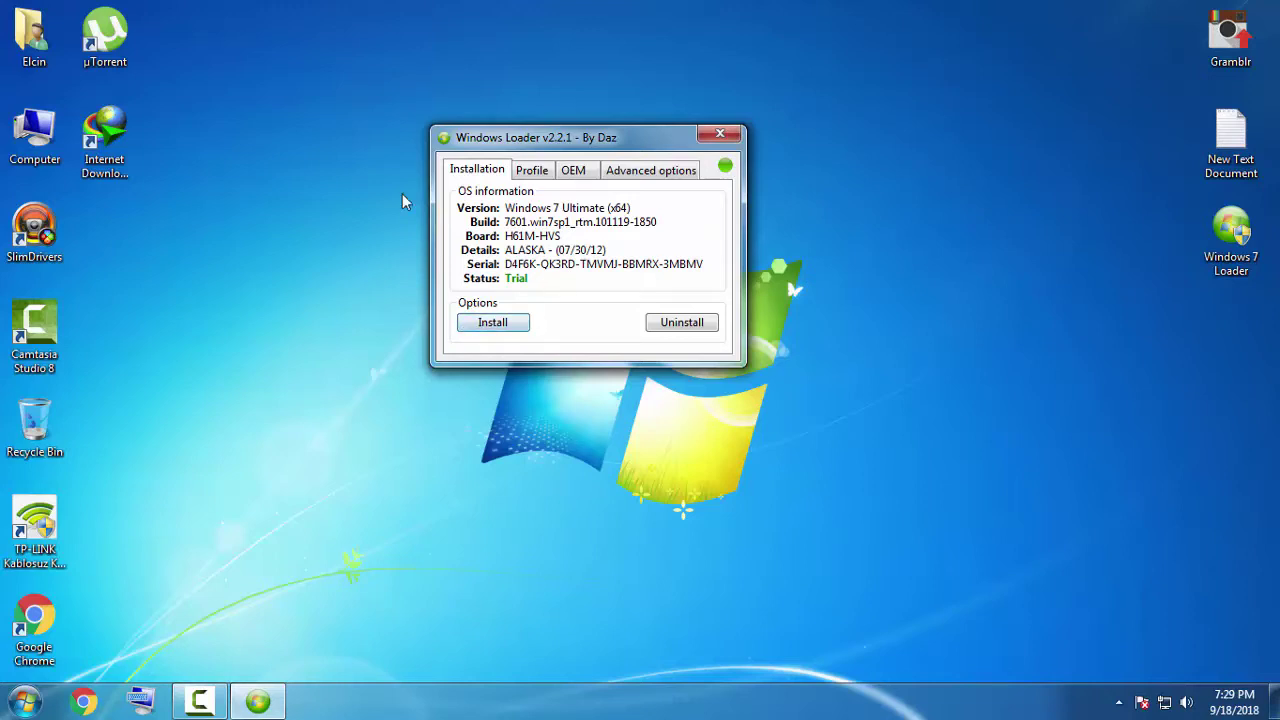
pyautogui.moveTo(549, 134); pyautogui.dragTo(416, 136)
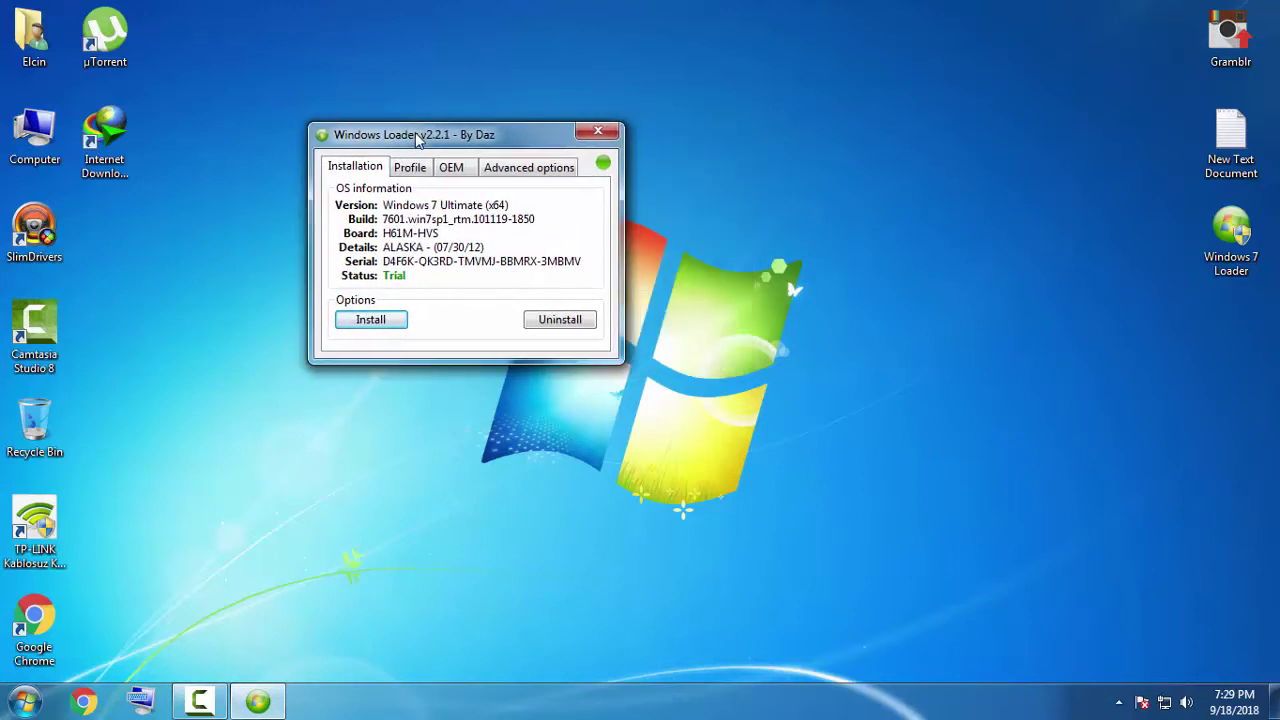